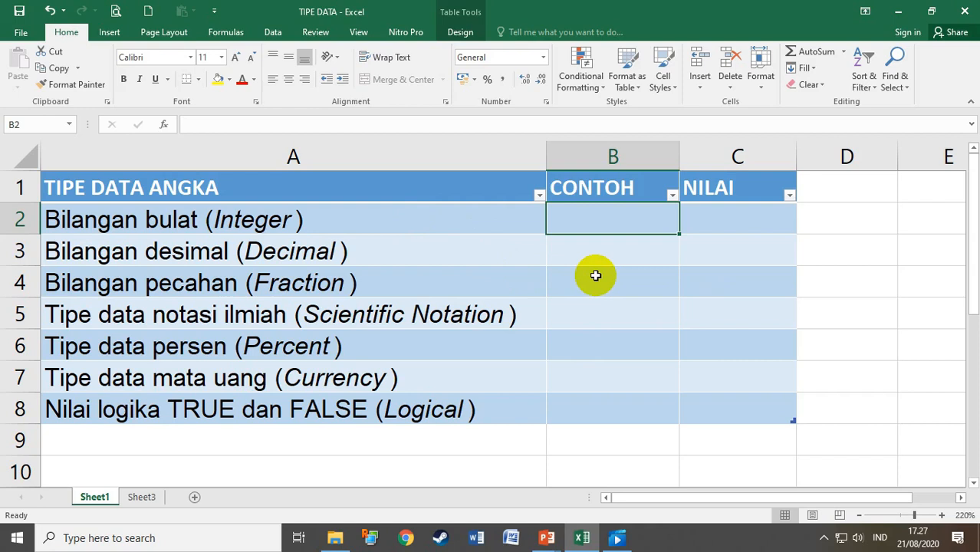
# - Enter 279 as the integer example in B2 and 0,5 as the decimal example in B3
pyautogui.write('279')
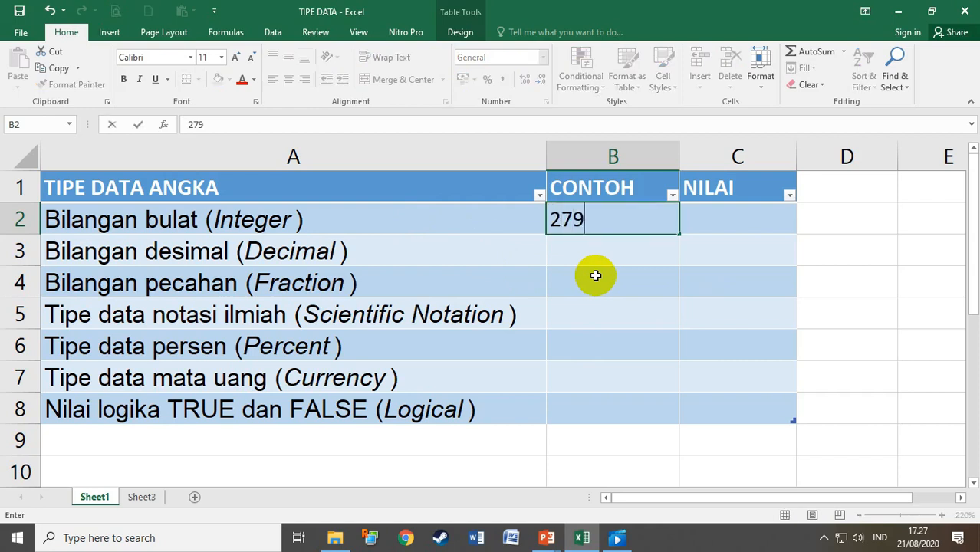
pyautogui.press('Return')
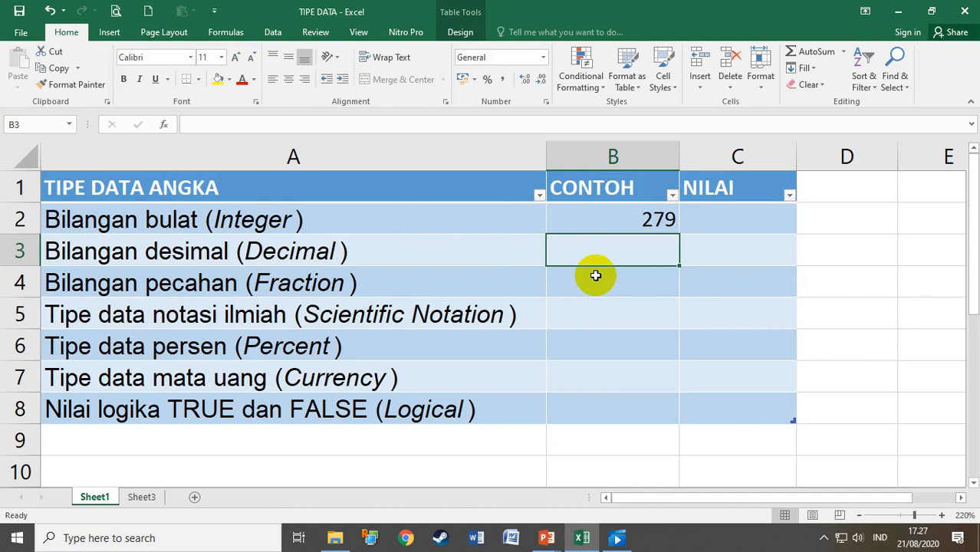
pyautogui.write('0,')
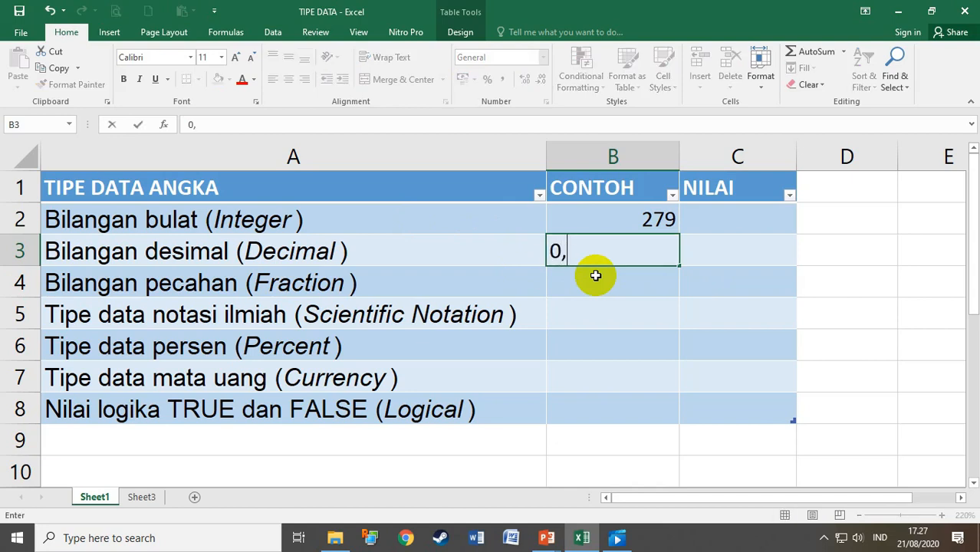
pyautogui.write('5')
pyautogui.press('Return')
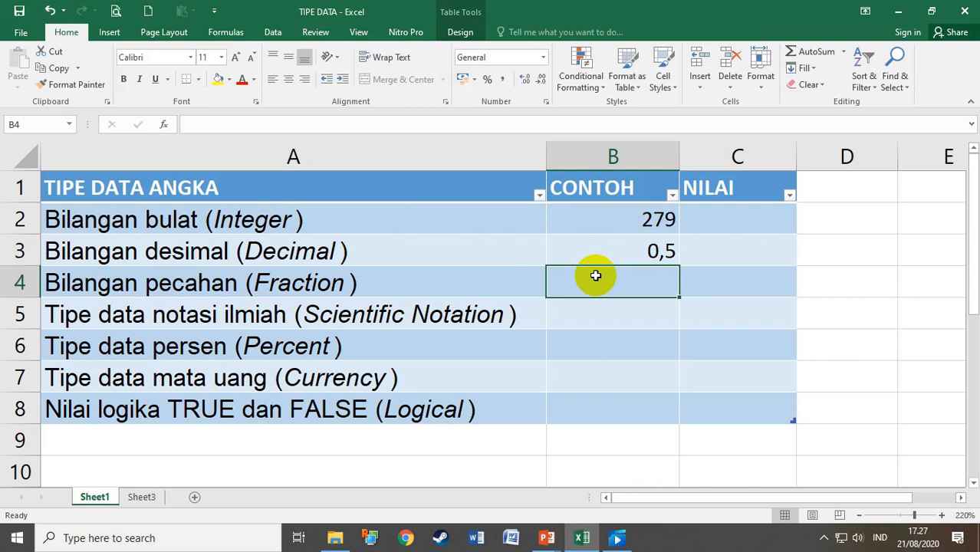
# - Enter 1/4 in B4 as the fraction example, applying the Fraction number format and re-entering the value
pyautogui.write('1/4')
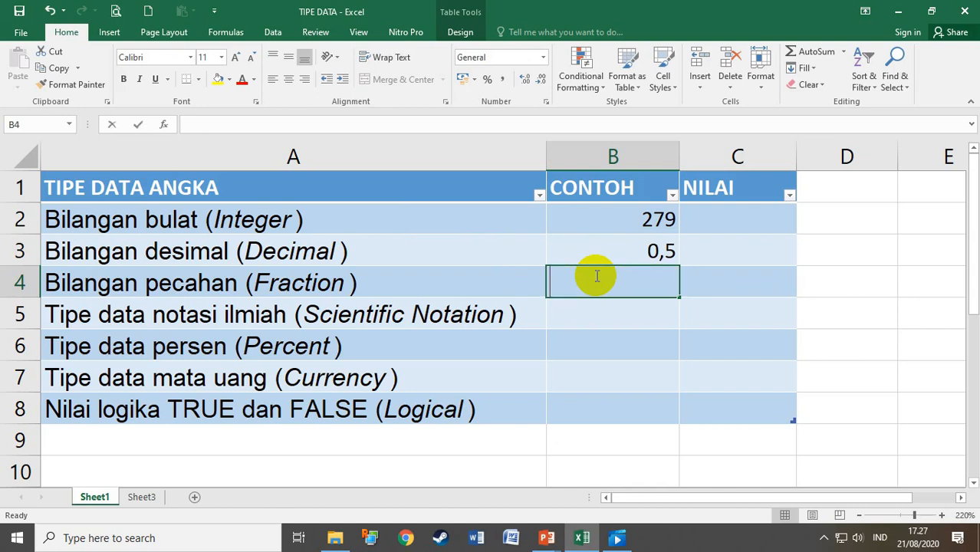
pyautogui.press('Return')
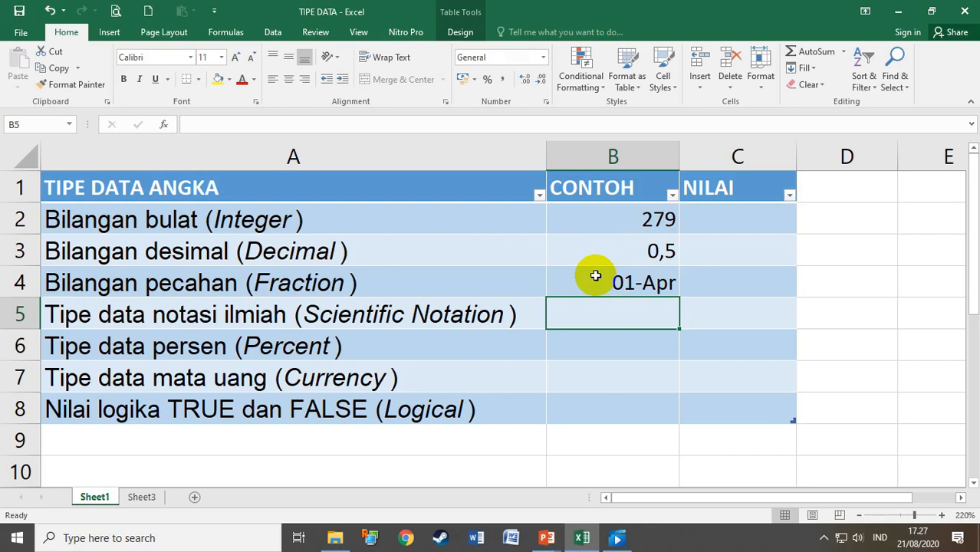
pyautogui.click(604, 281)
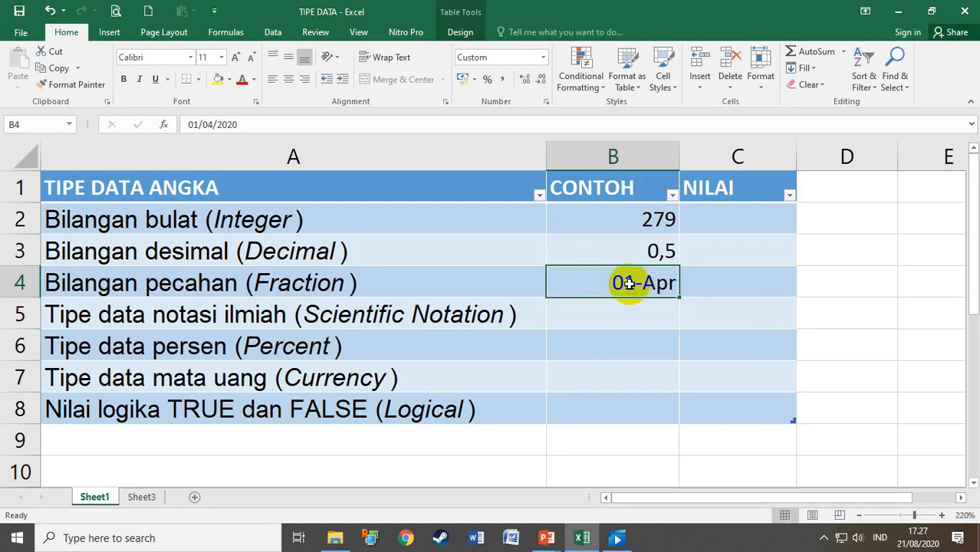
pyautogui.click(544, 58)
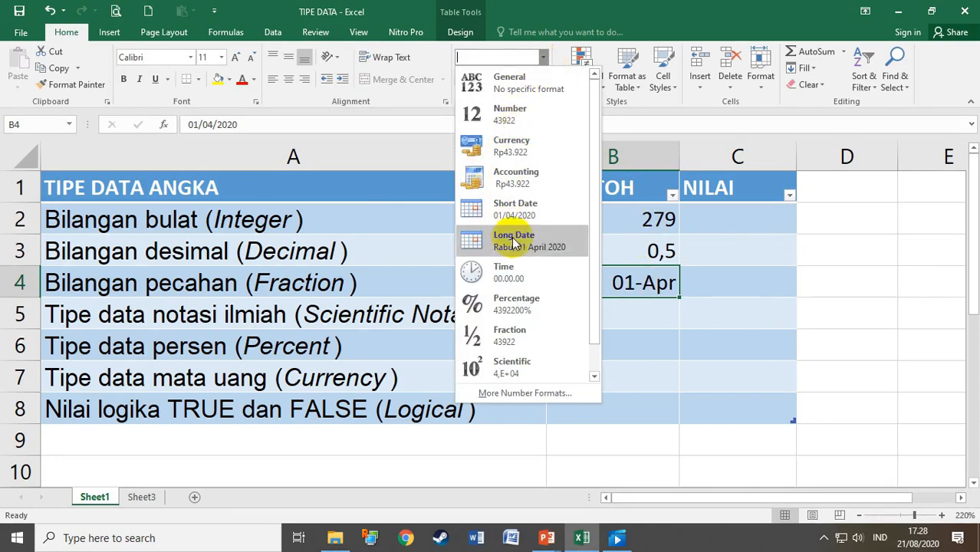
pyautogui.click(493, 340)
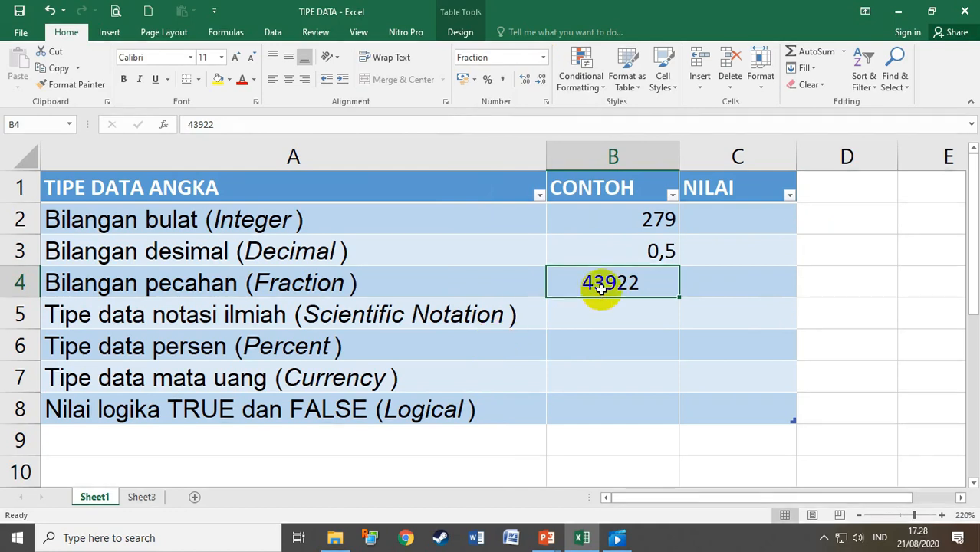
pyautogui.write('1/4')
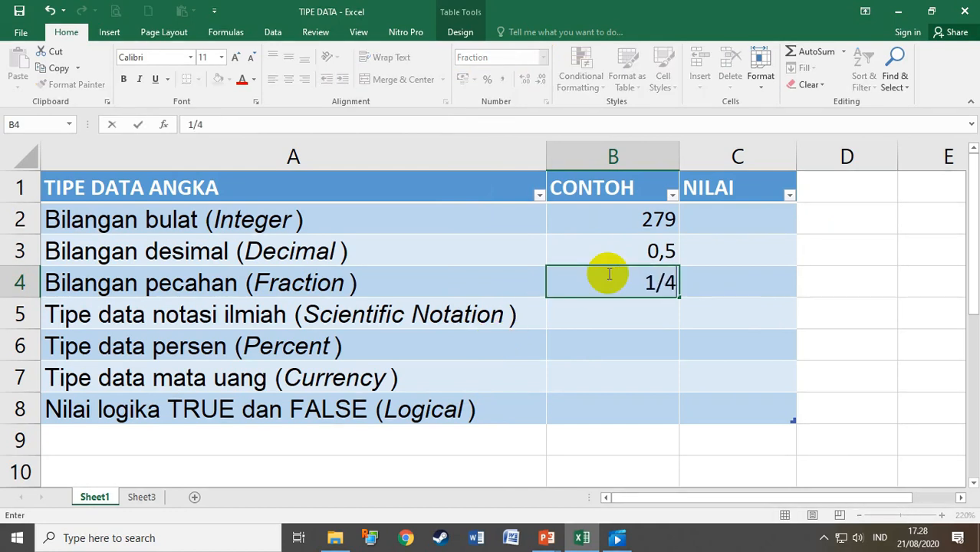
pyautogui.press('Return')
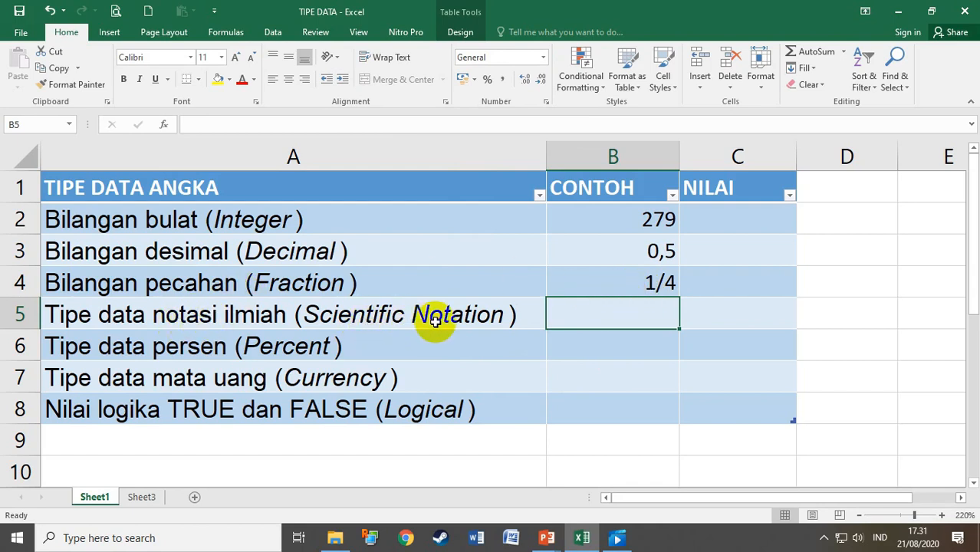
# - Enter 5000 in B5 as the scientific notation example and apply the Scientific number format
pyautogui.write('5000')
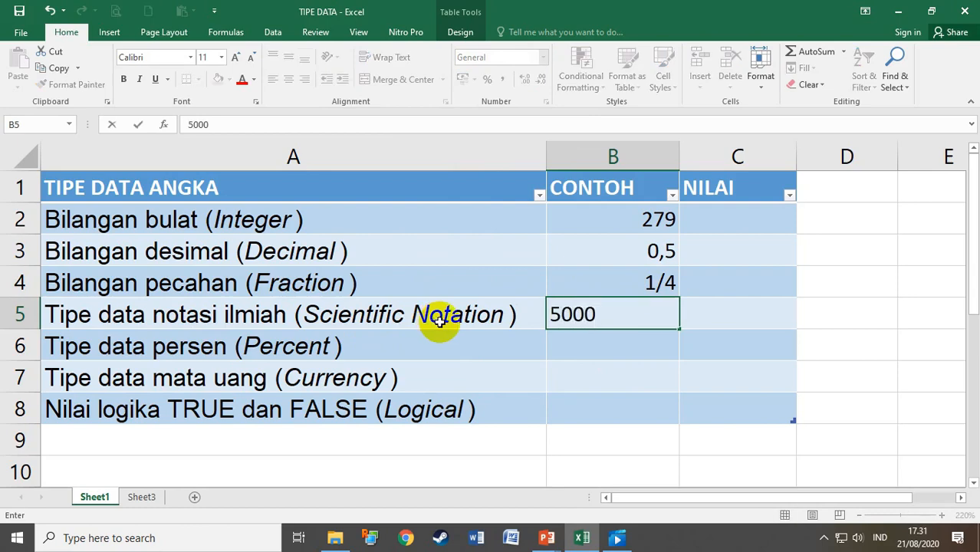
pyautogui.press('Return')
pyautogui.click(562, 321)
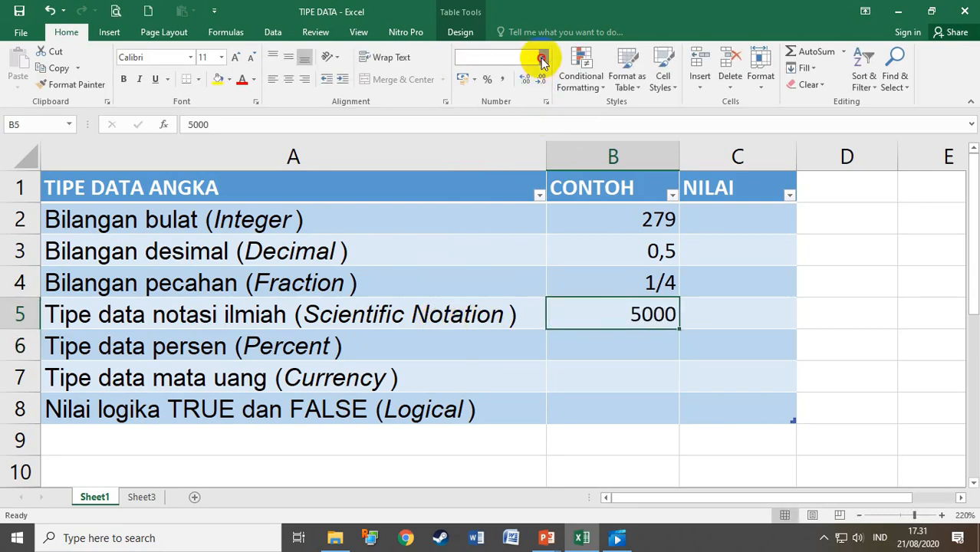
pyautogui.click(542, 59)
pyautogui.click(512, 368)
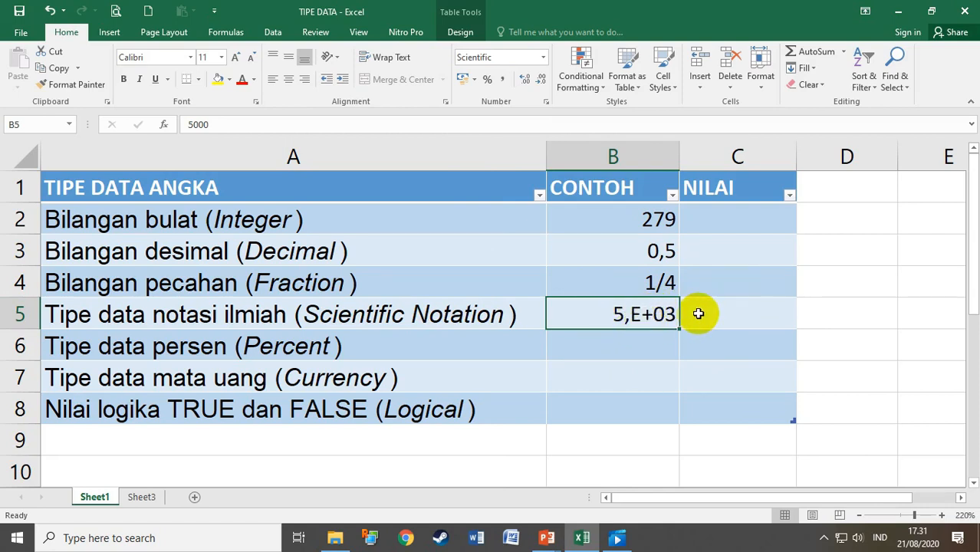
# - Enter 20 in B6 as the percent example and apply the Percentage number format
pyautogui.click(639, 338)
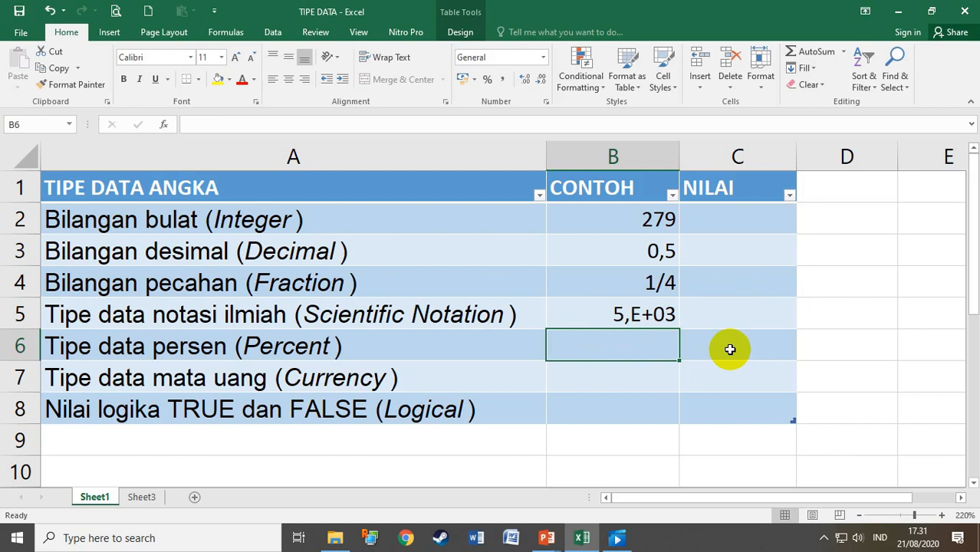
pyautogui.write('20')
pyautogui.press('Return')
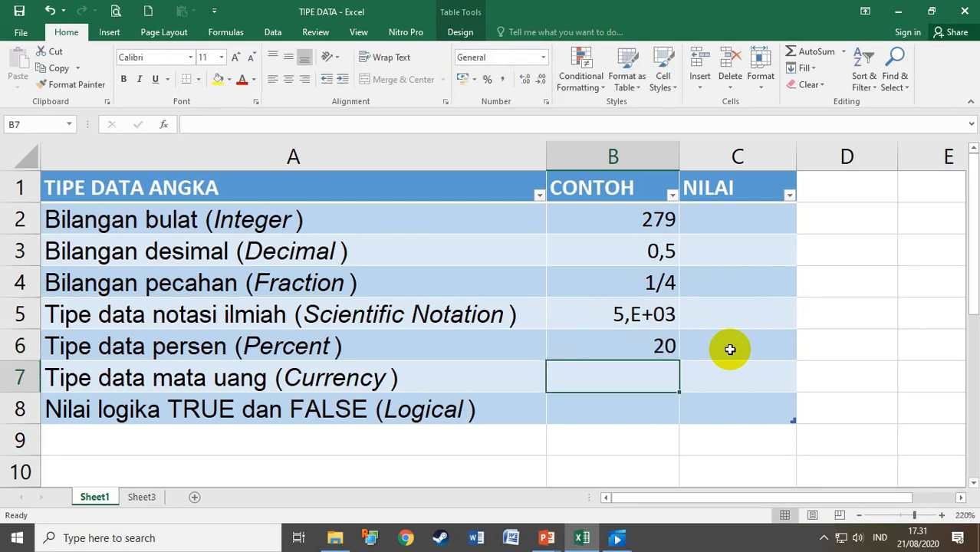
pyautogui.click(642, 342)
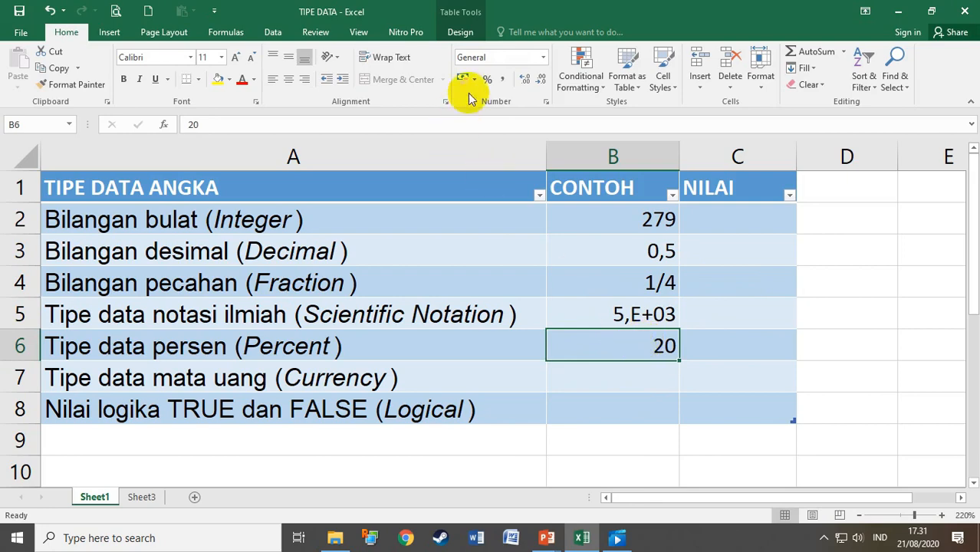
pyautogui.click(545, 57)
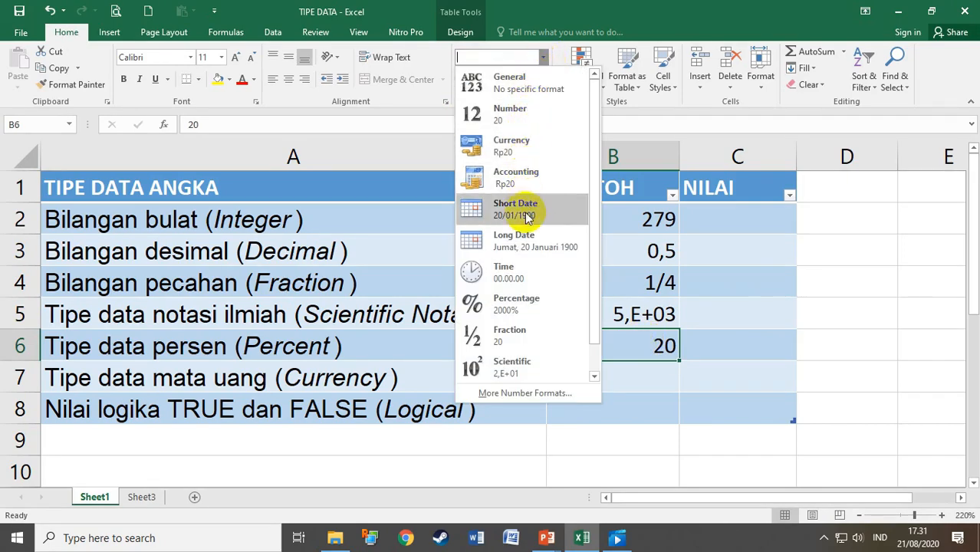
pyautogui.click(507, 307)
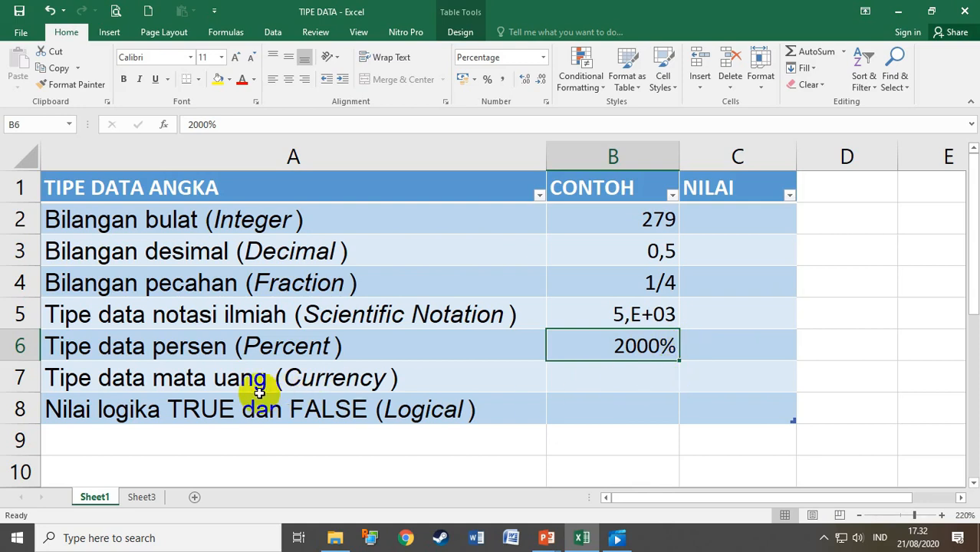
# - Enter 150000 in B7 as the currency example and apply the Currency number format
pyautogui.click(619, 379)
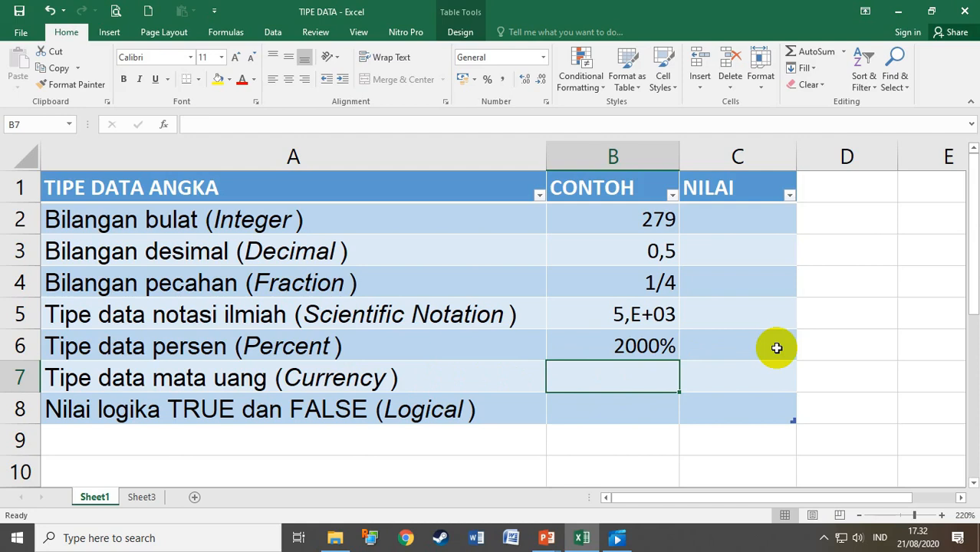
pyautogui.write('1')
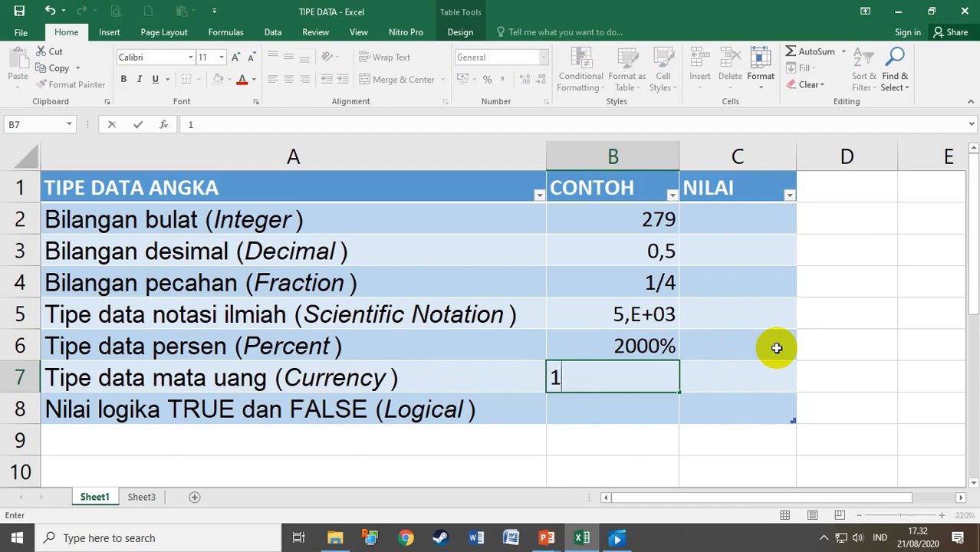
pyautogui.write('50000')
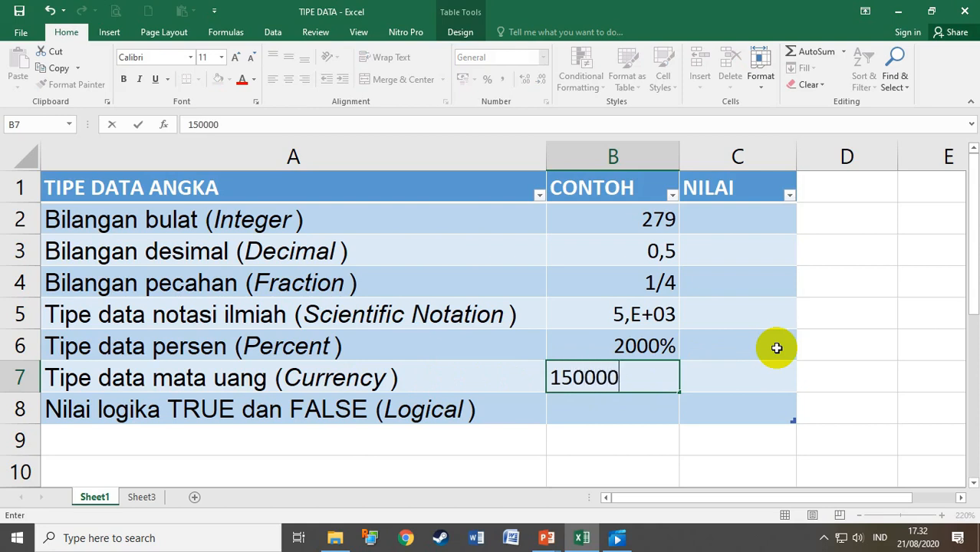
pyautogui.hotkey('ctrl', 'Return')
pyautogui.press('Return')
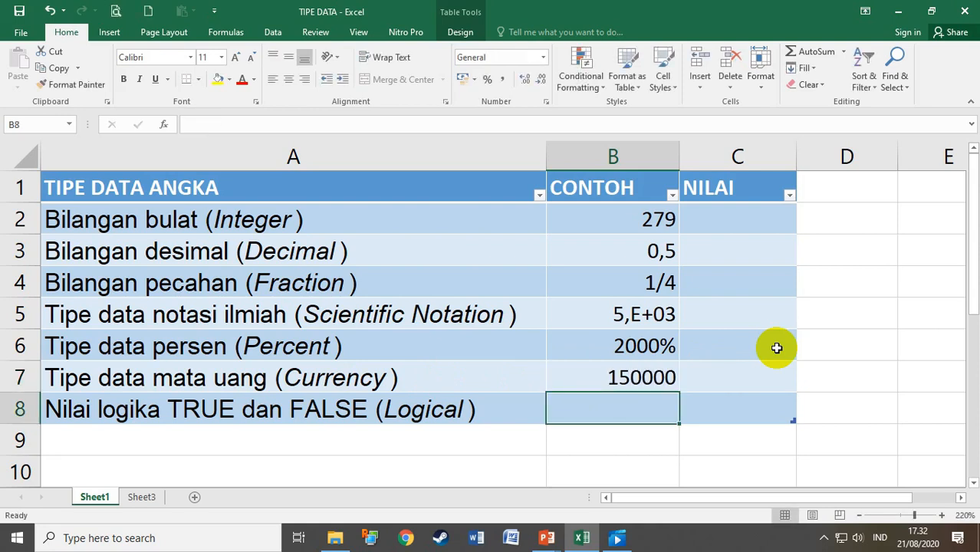
pyautogui.click(658, 374)
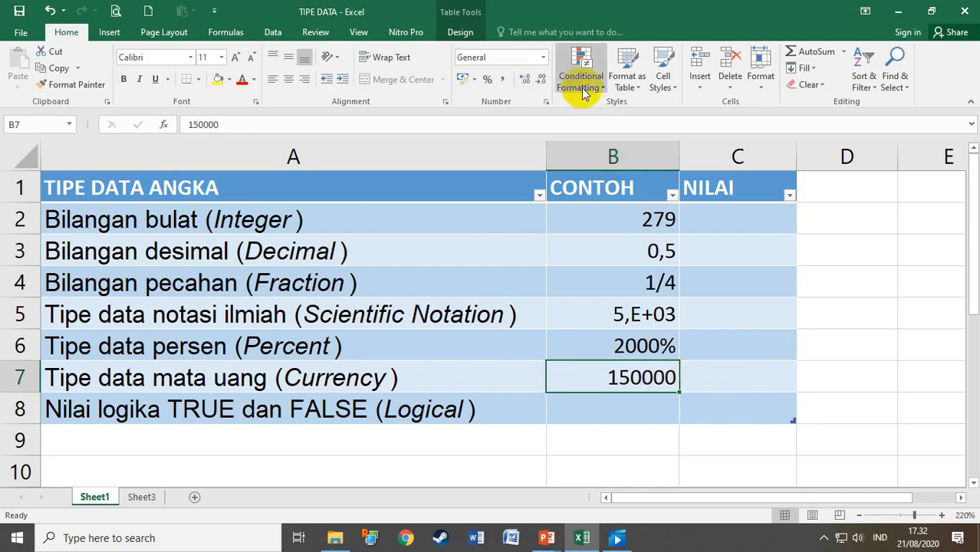
pyautogui.click(543, 59)
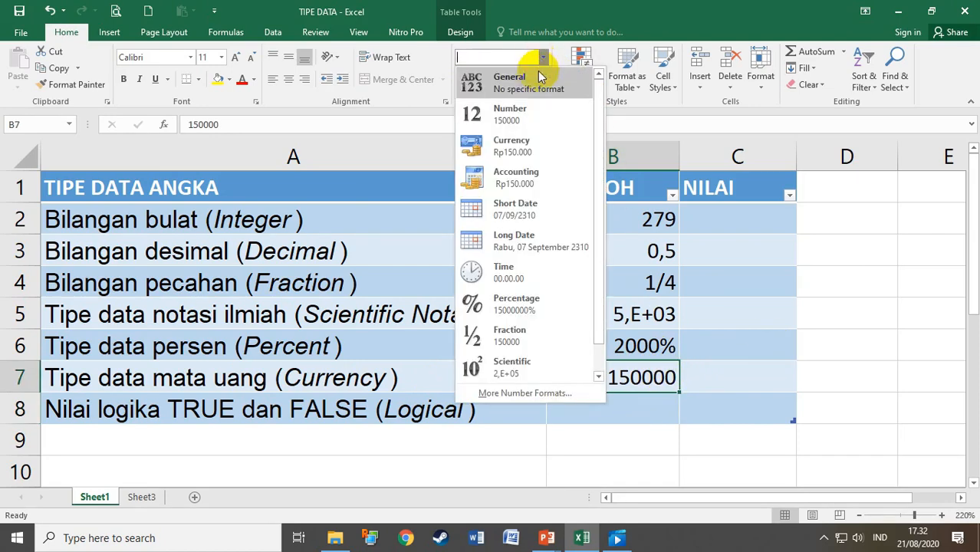
pyautogui.click(533, 151)
# - Alternate B7 between the Accounting and Currency formats, ending on Accounting, and widen column B to about twice its width
pyautogui.click(543, 58)
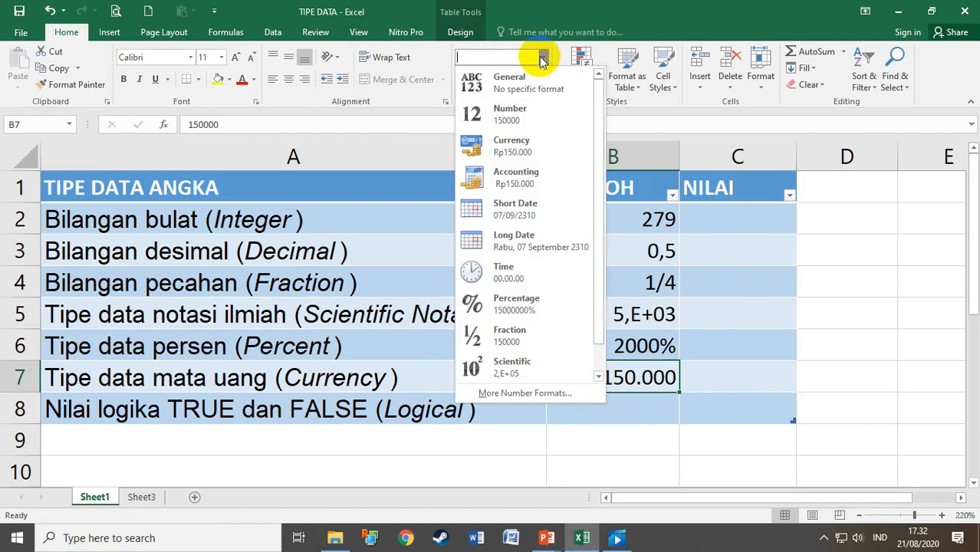
pyautogui.click(504, 181)
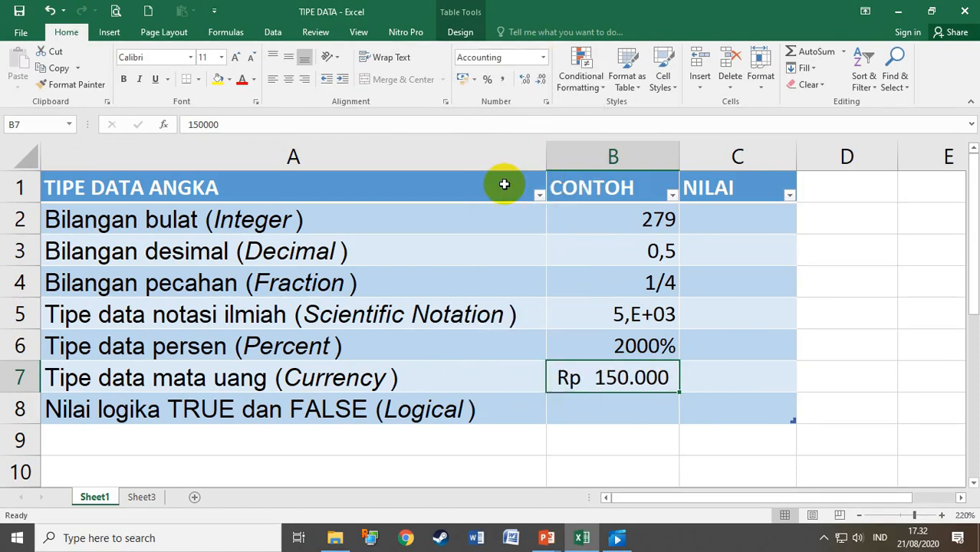
pyautogui.click(543, 58)
pyautogui.click(503, 148)
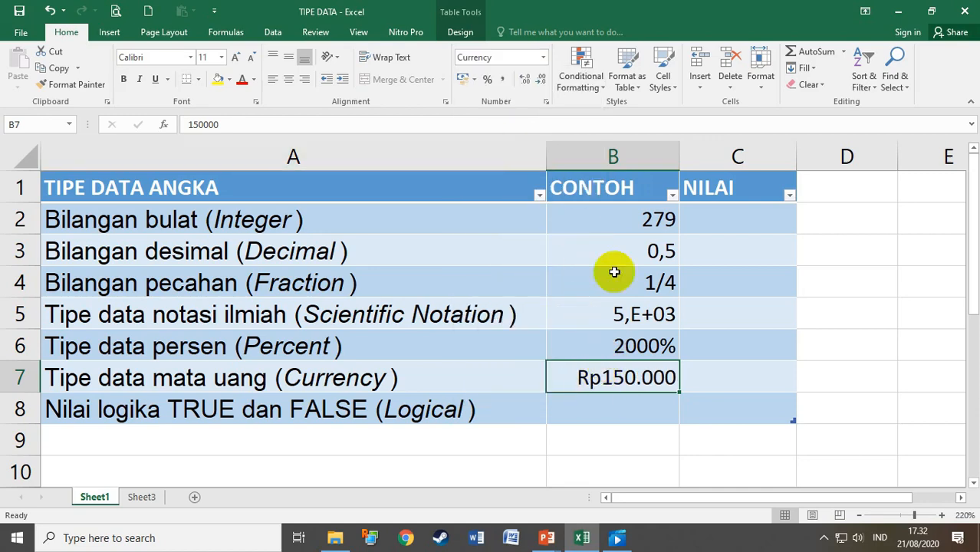
pyautogui.click(542, 57)
pyautogui.click(508, 178)
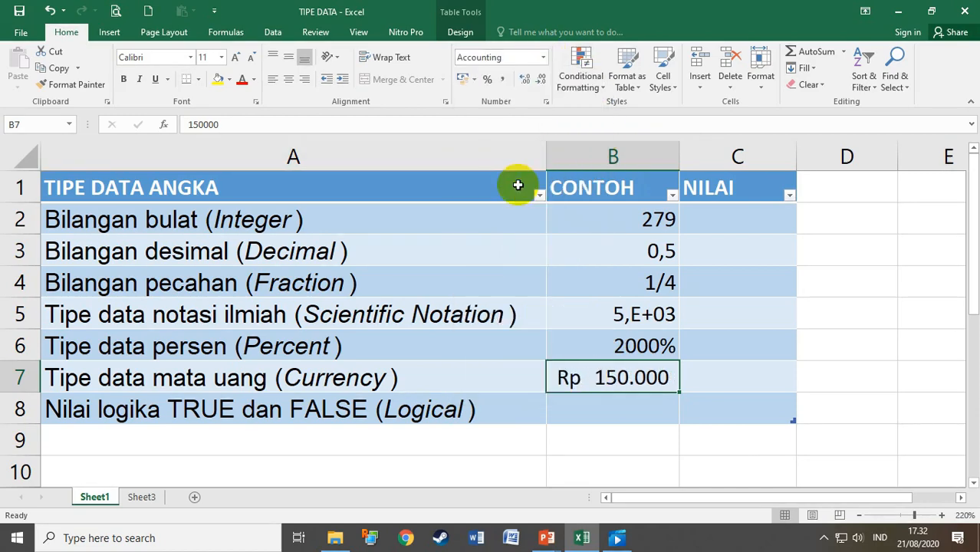
pyautogui.moveTo(679, 157); pyautogui.dragTo(814, 156)
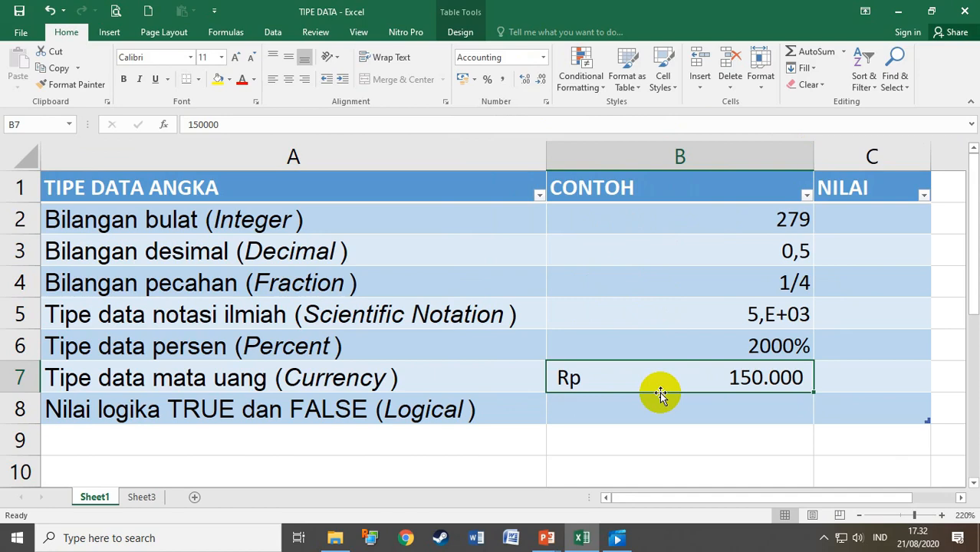
# - Enter 1500000 in B8 as a second currency amount and apply the Accounting number format
pyautogui.scroll(-1, 706, 372)
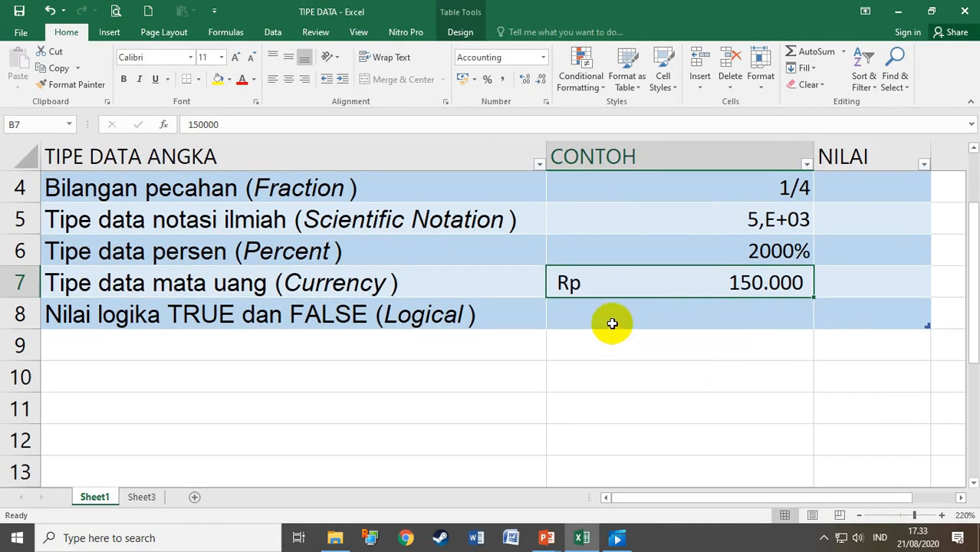
pyautogui.click(688, 309)
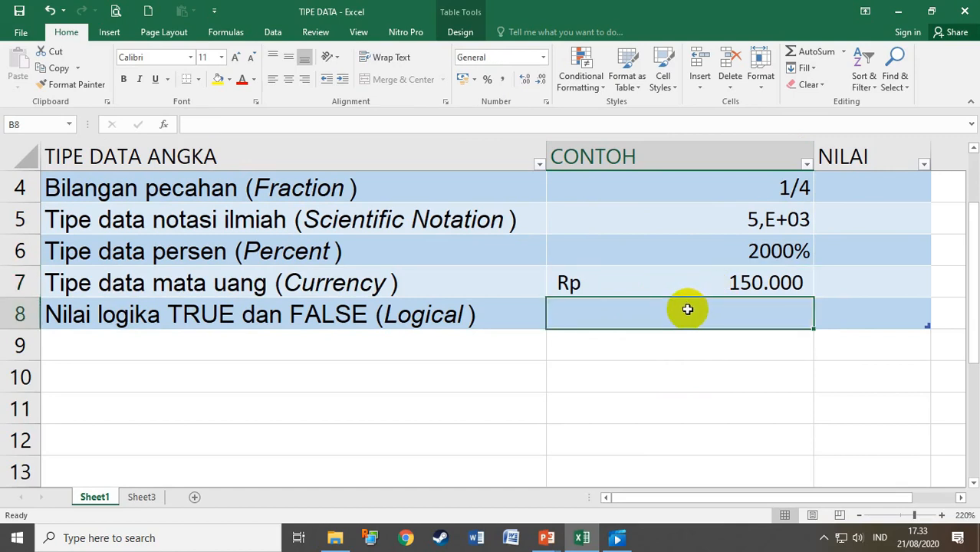
pyautogui.write('1500')
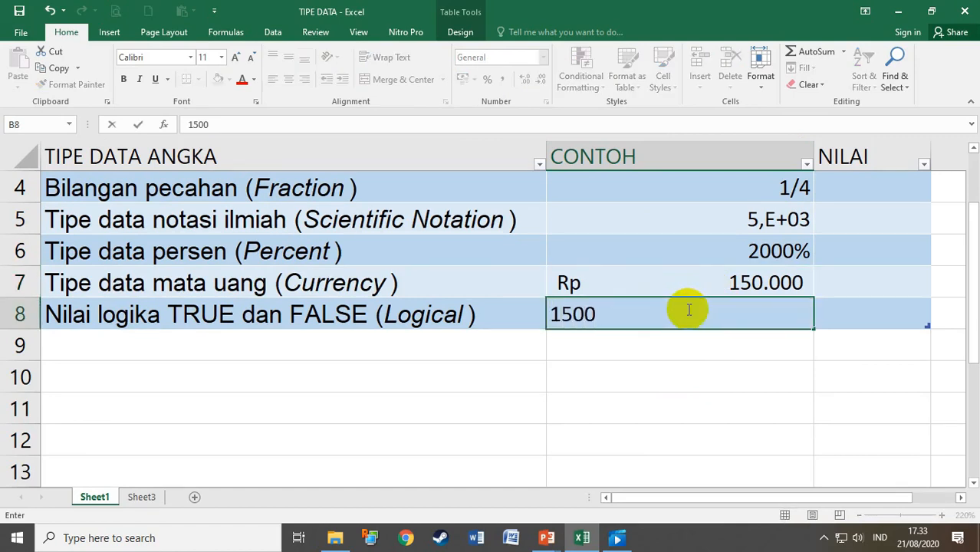
pyautogui.write('000')
pyautogui.press('Return')
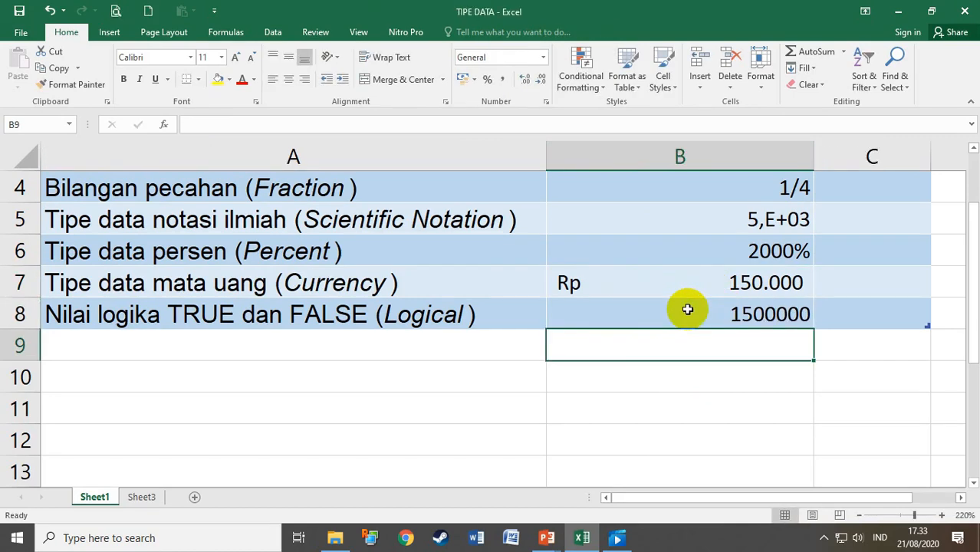
pyautogui.click(688, 309)
pyautogui.click(543, 58)
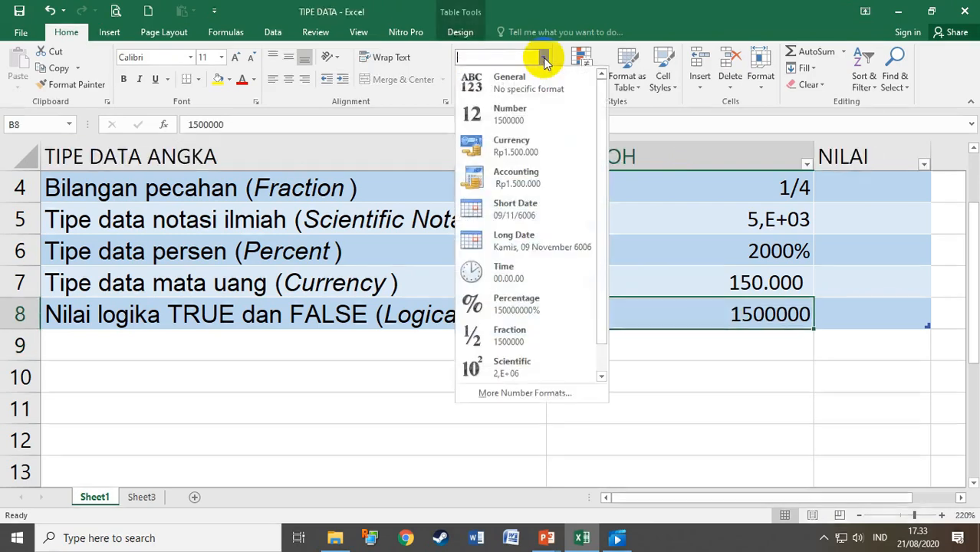
pyautogui.click(537, 175)
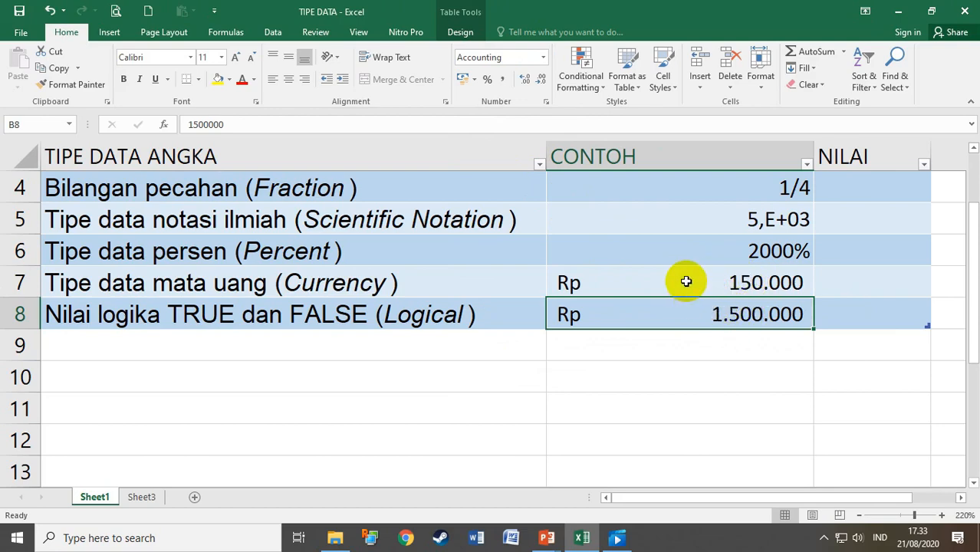
# - Apply the Currency format to B7:B8, then set both cells back to the Accounting format
pyautogui.moveTo(685, 280); pyautogui.dragTo(685, 300)
pyautogui.click(543, 57)
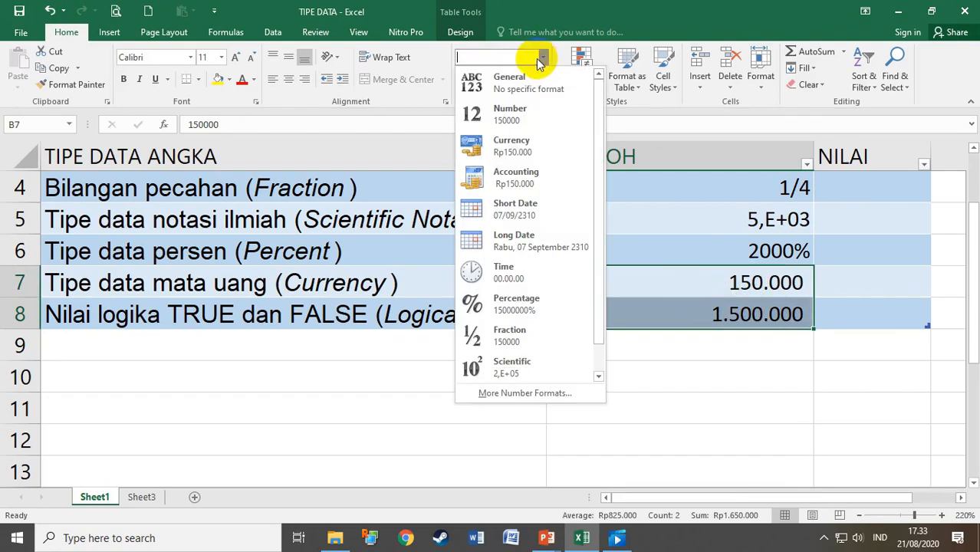
pyautogui.click(521, 145)
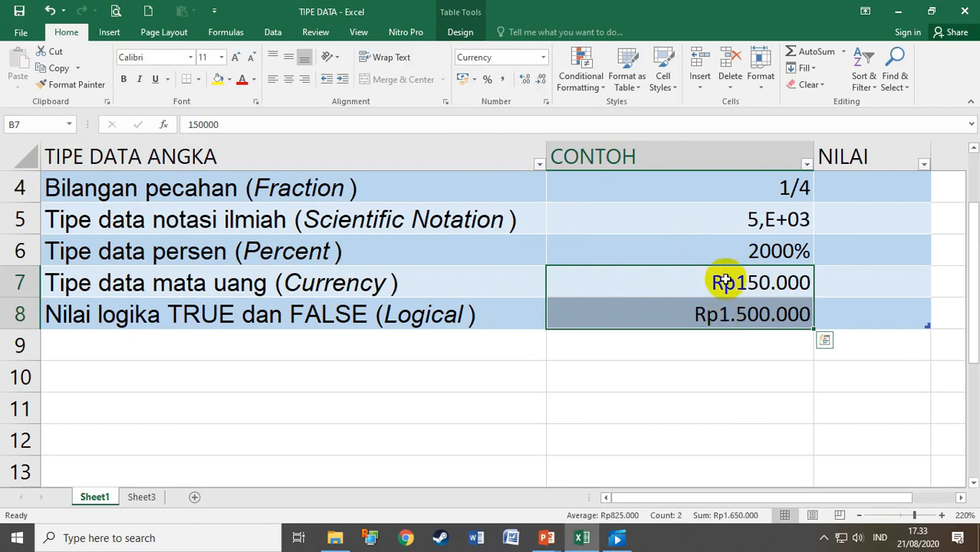
pyautogui.click(543, 56)
pyautogui.click(512, 176)
pyautogui.scroll(1, 805, 313)
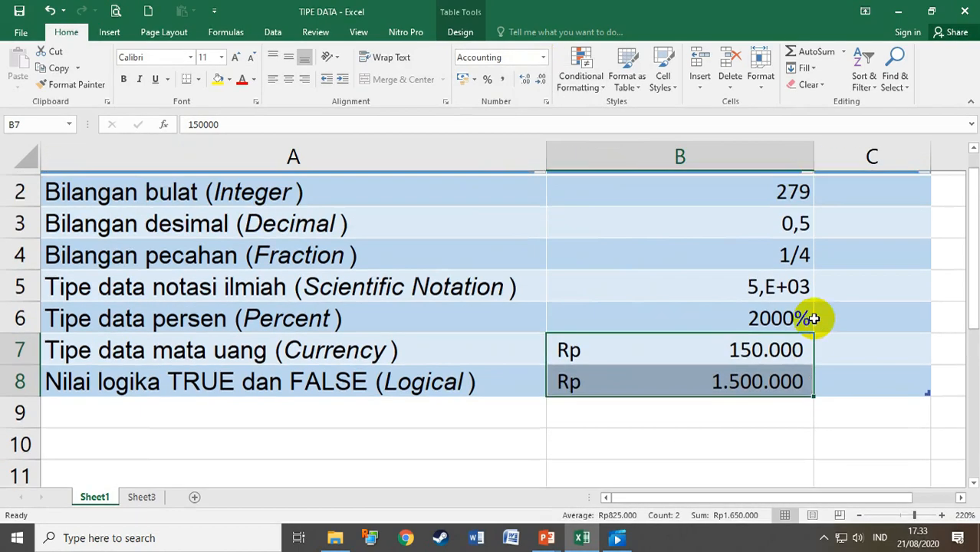
# - Reset B8 to the General number format and enter TRUE as the logical value example
pyautogui.click(690, 401)
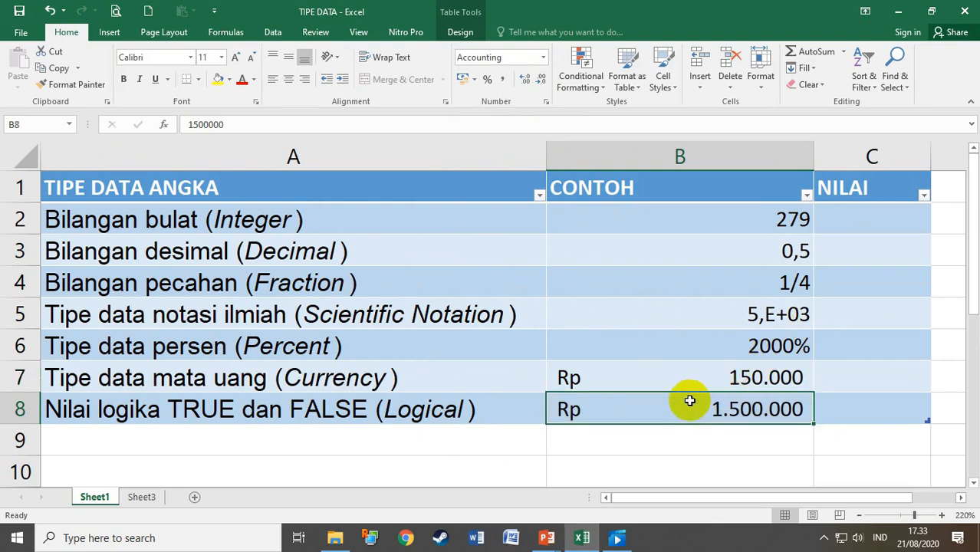
pyautogui.click(544, 57)
pyautogui.click(509, 77)
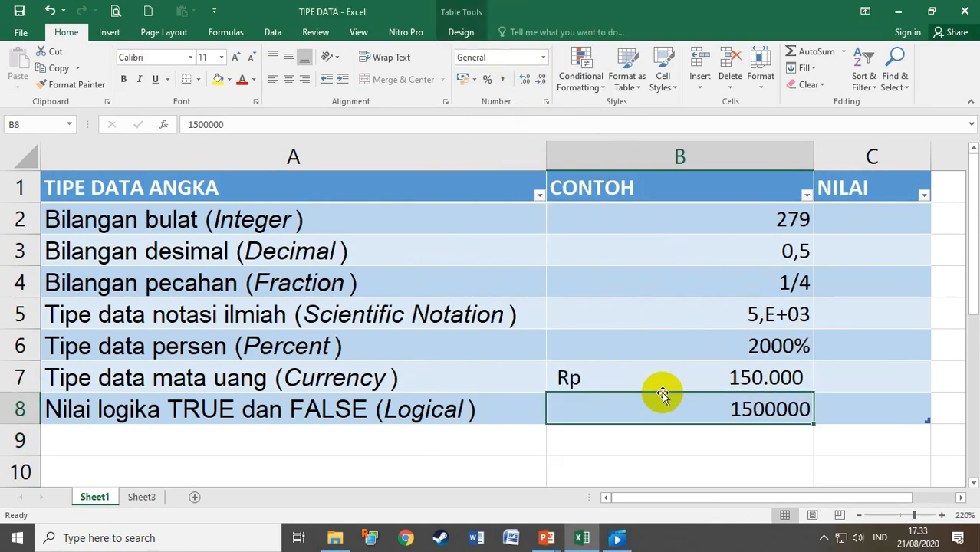
pyautogui.write('true')
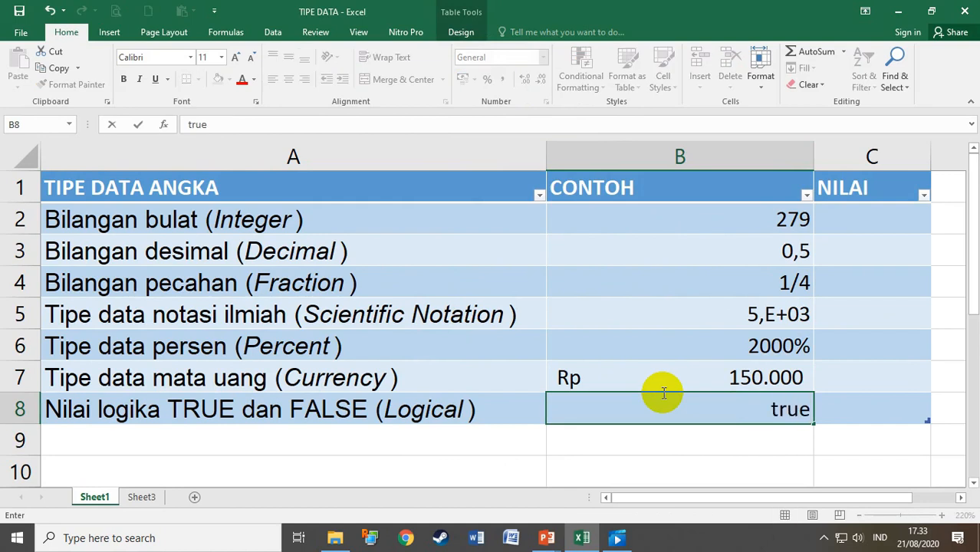
pyautogui.press('Return')
# - Change the logical example in B8 to FALSE, then set it back to TRUE
pyautogui.click(662, 393)
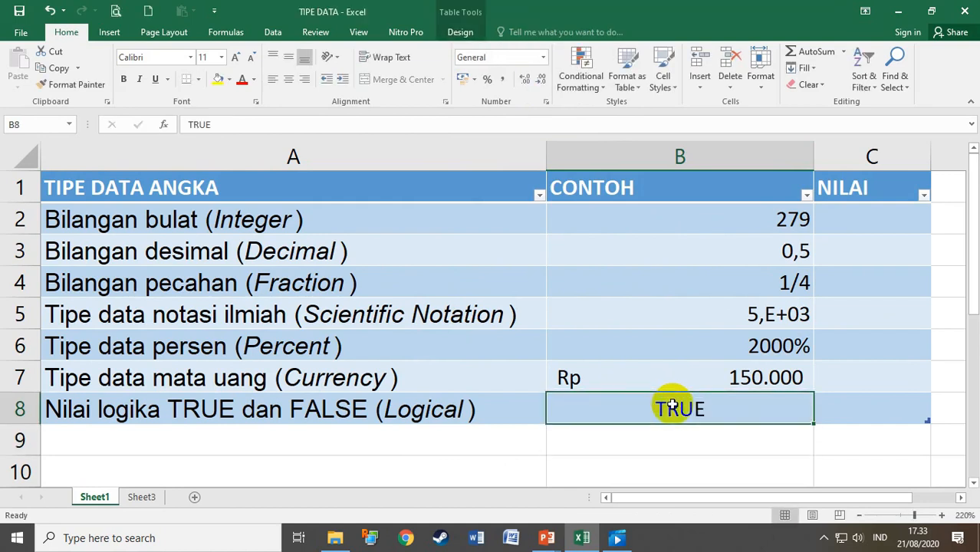
pyautogui.write('false')
pyautogui.press('Return')
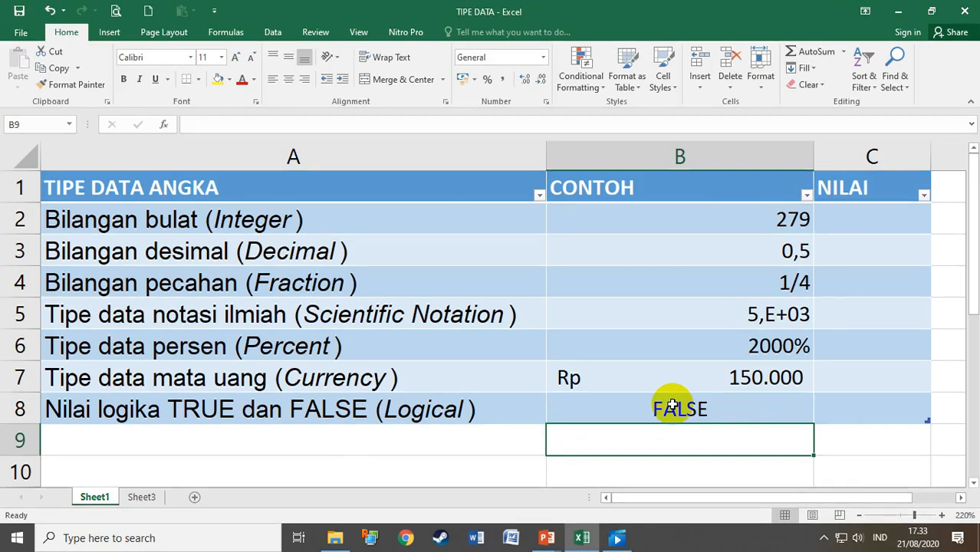
pyautogui.click(672, 407)
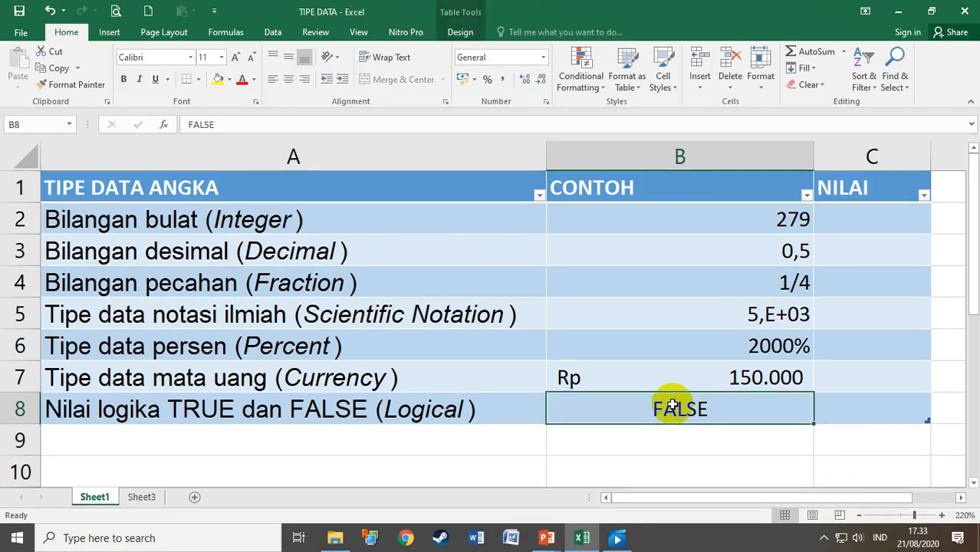
pyautogui.write('true')
pyautogui.press('Return')
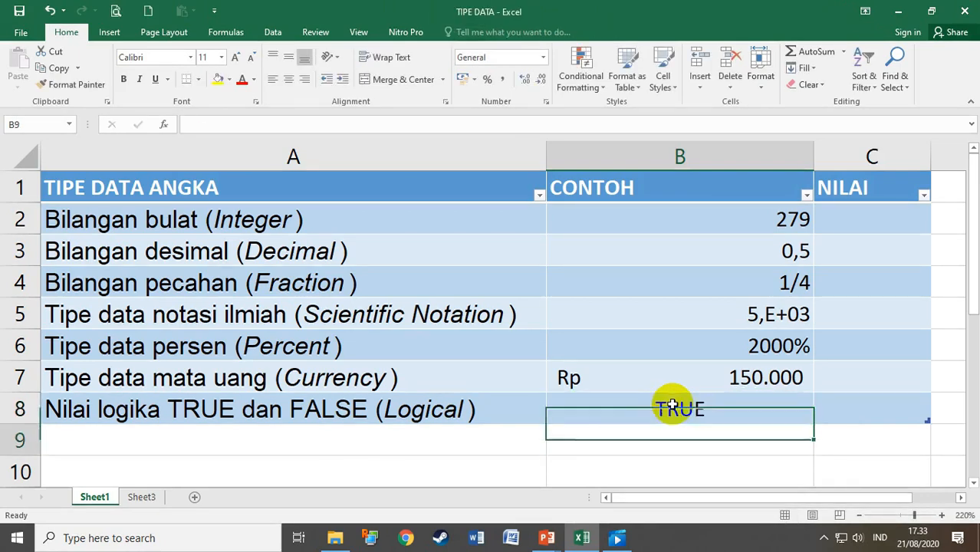
pyautogui.click(672, 407)
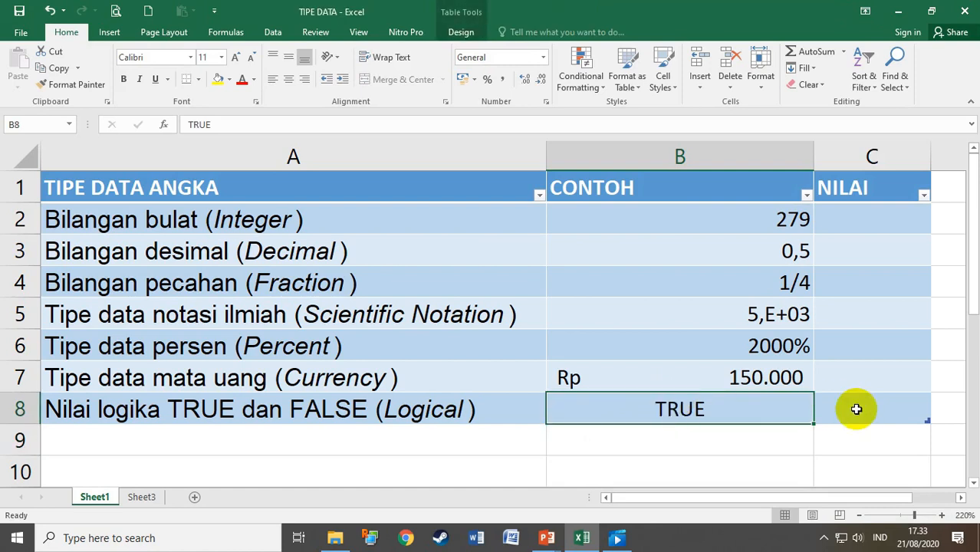
pyautogui.click(869, 219)
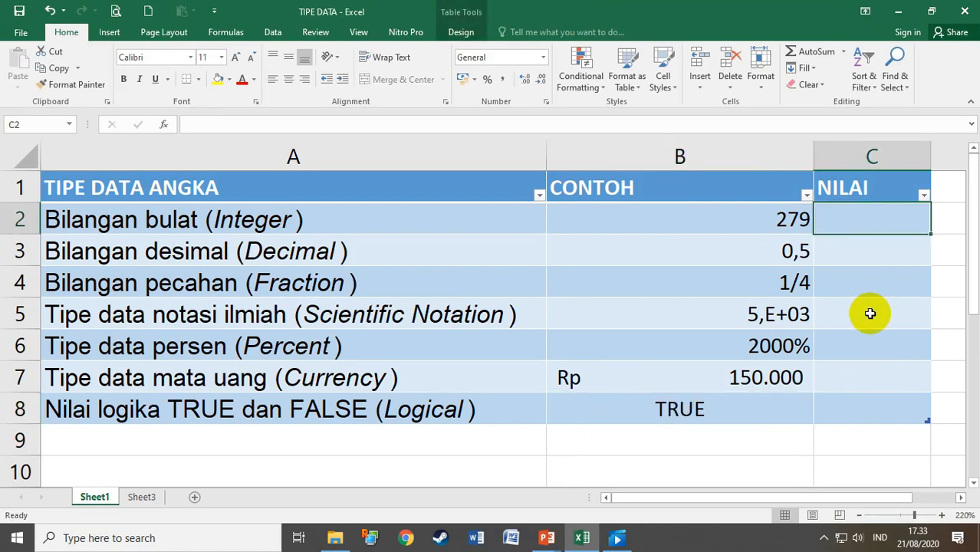
pyautogui.write('=')
pyautogui.click(790, 221)
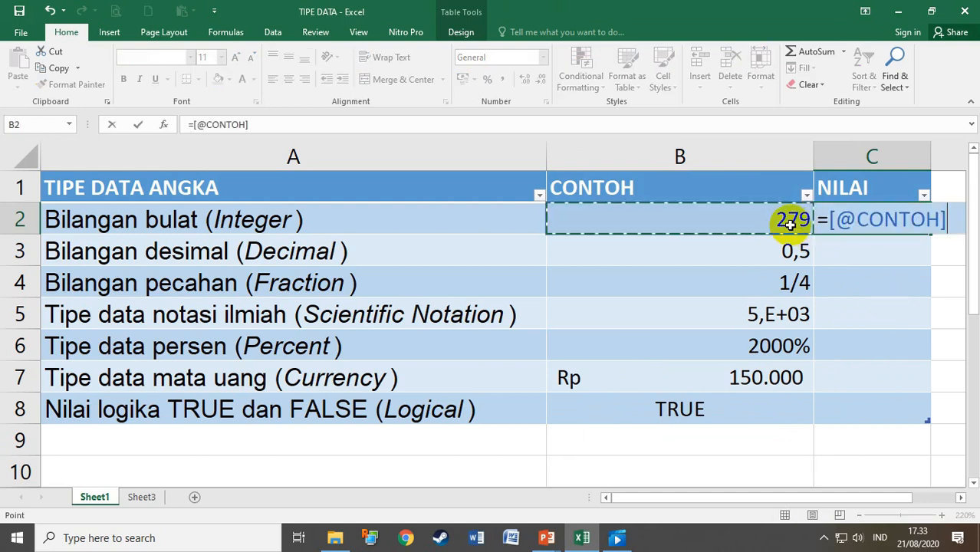
pyautogui.press('Return')
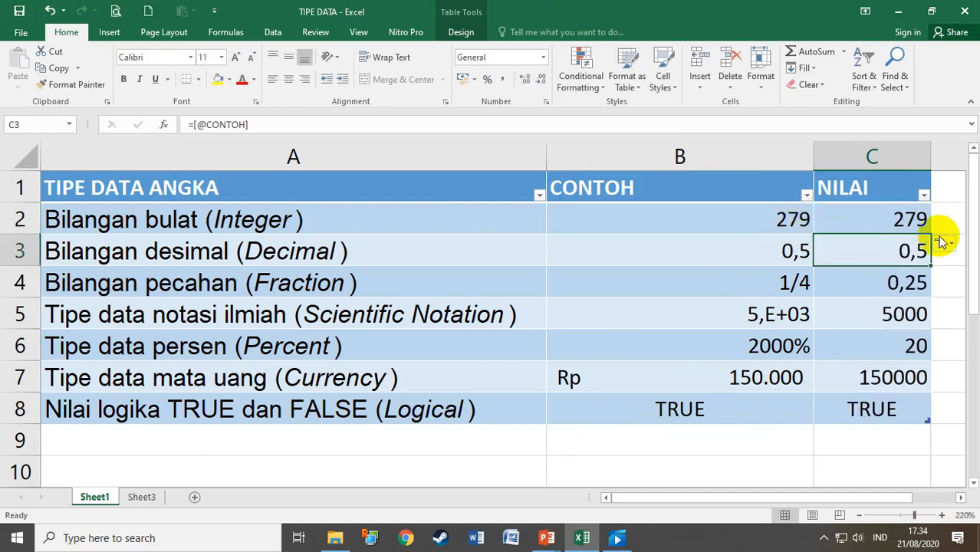
# - Compare the CONTOH examples with their NILAI values row by row, from the integer row to the currency row
pyautogui.click(886, 217)
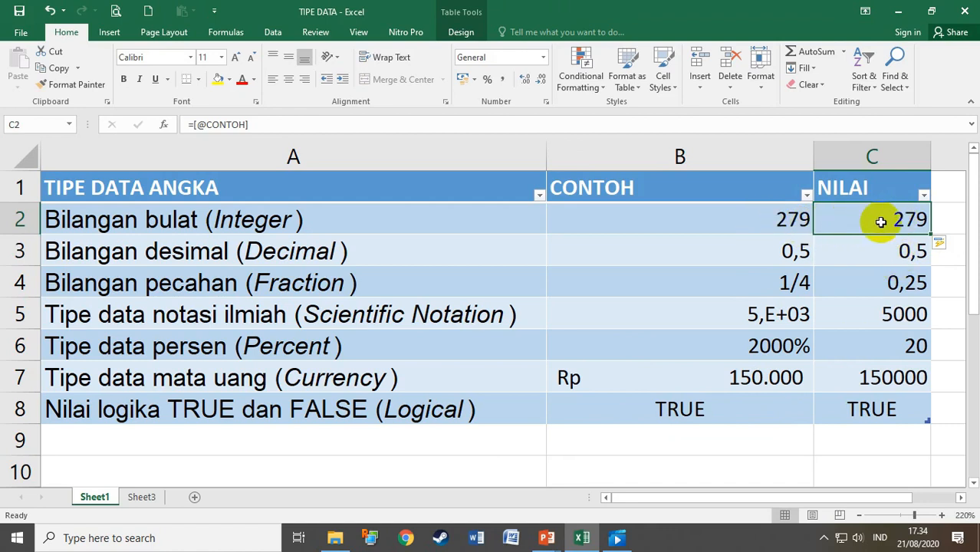
pyautogui.click(849, 253)
pyautogui.click(792, 254)
pyautogui.click(784, 284)
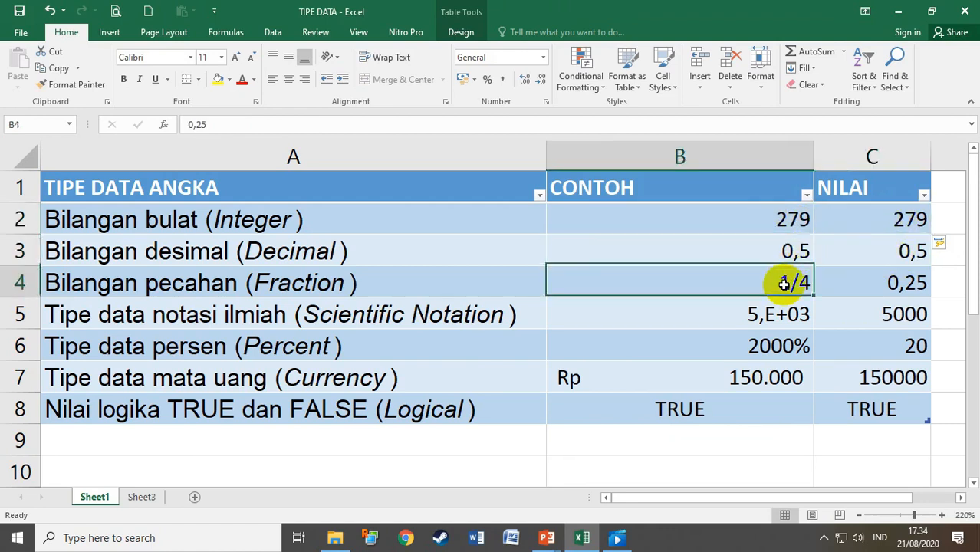
pyautogui.click(885, 288)
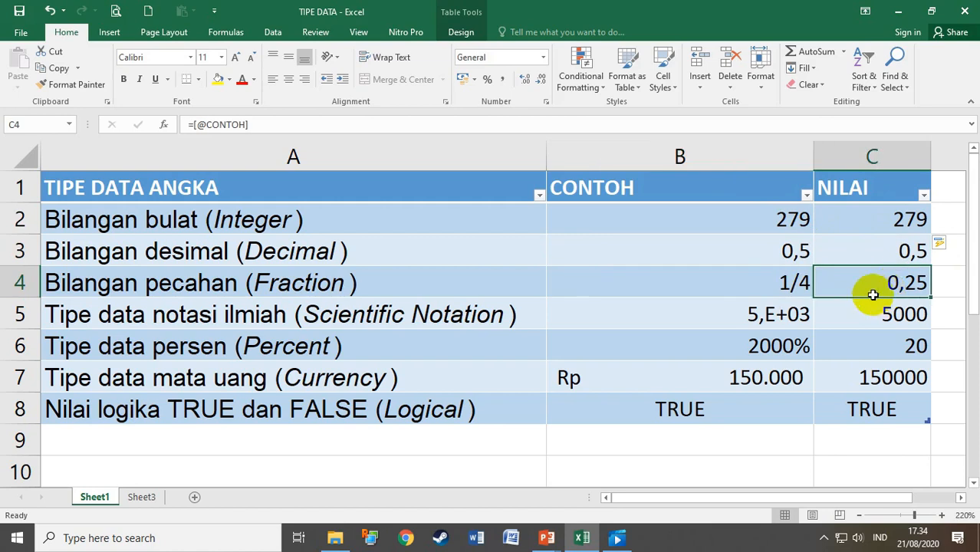
pyautogui.click(876, 314)
pyautogui.click(783, 315)
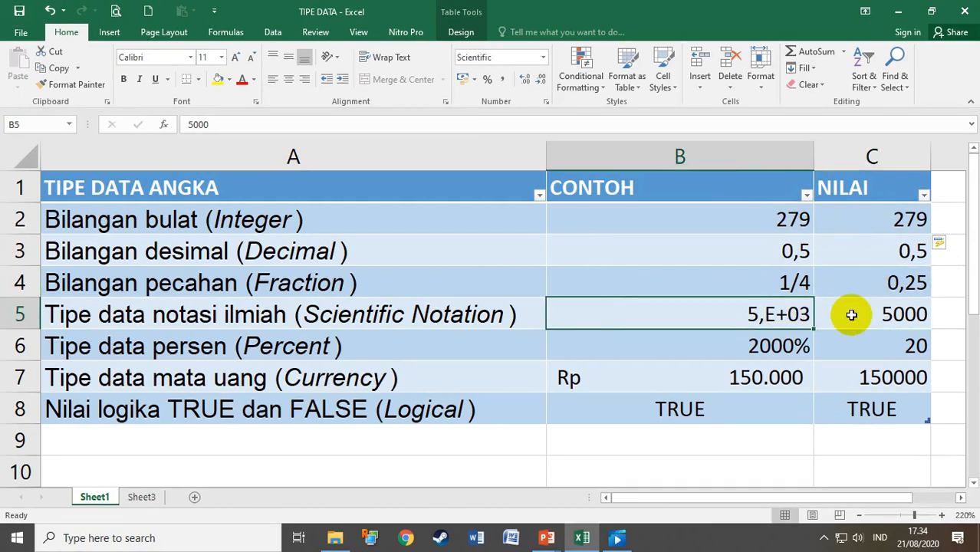
pyautogui.click(888, 314)
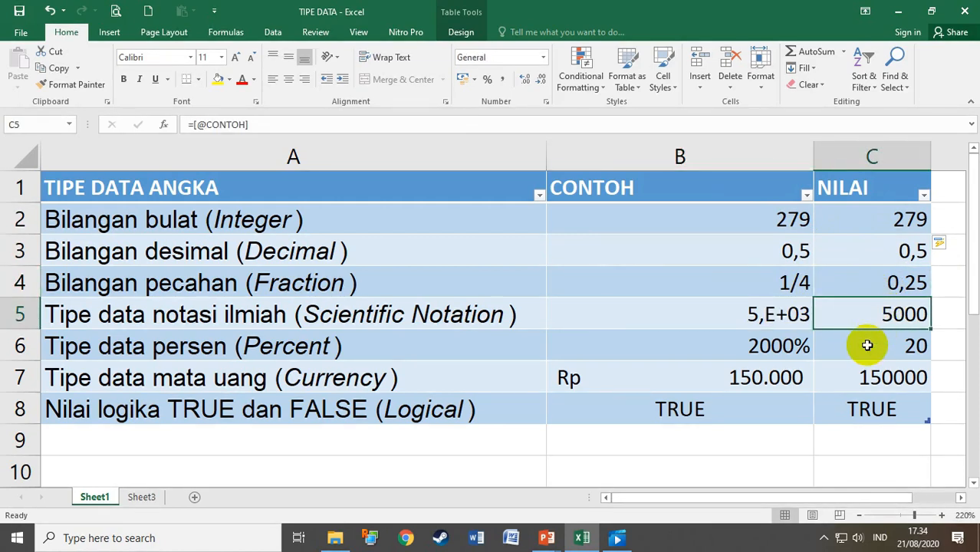
pyautogui.click(781, 345)
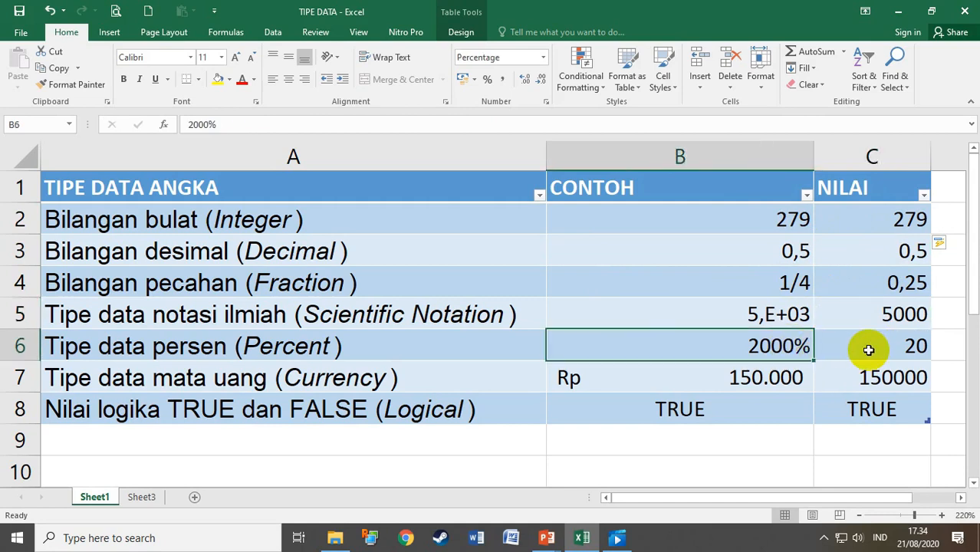
pyautogui.click(874, 350)
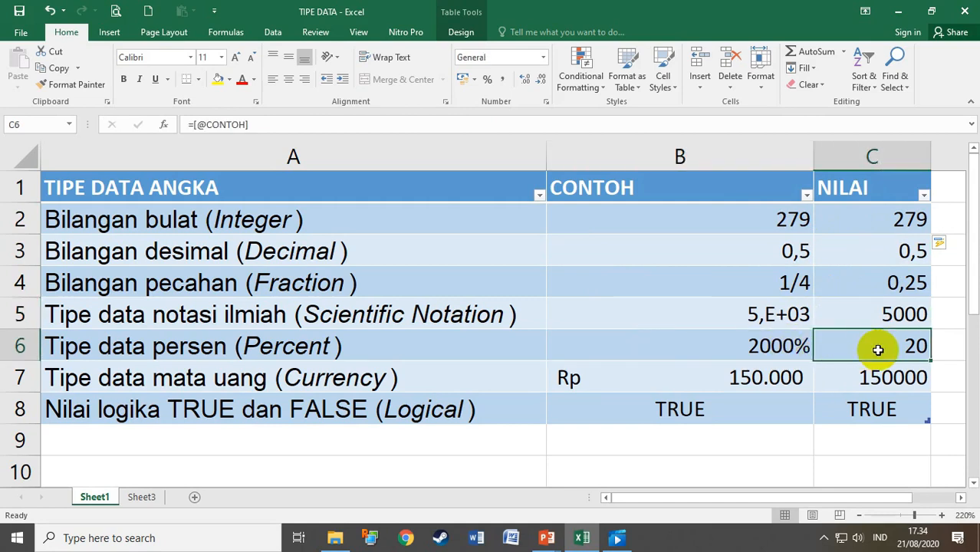
pyautogui.click(781, 379)
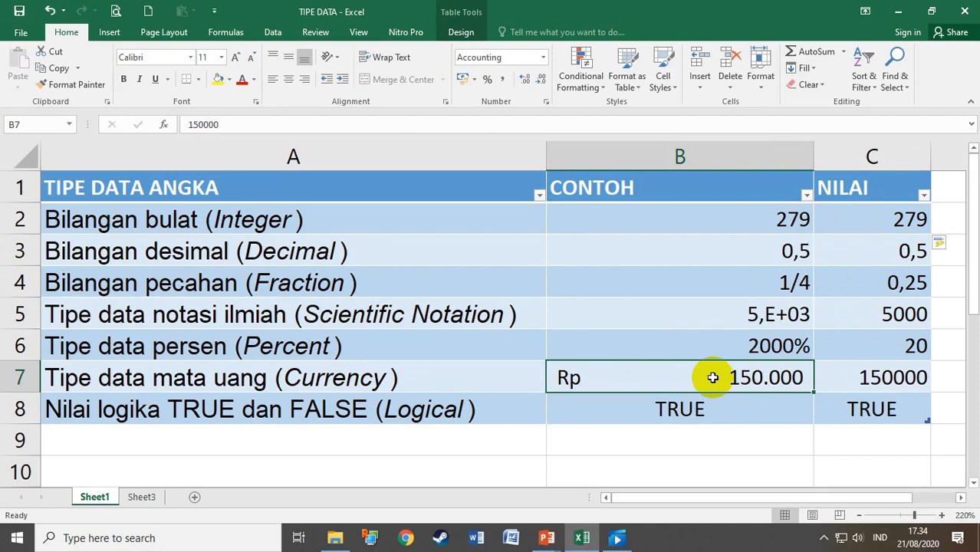
pyautogui.click(877, 380)
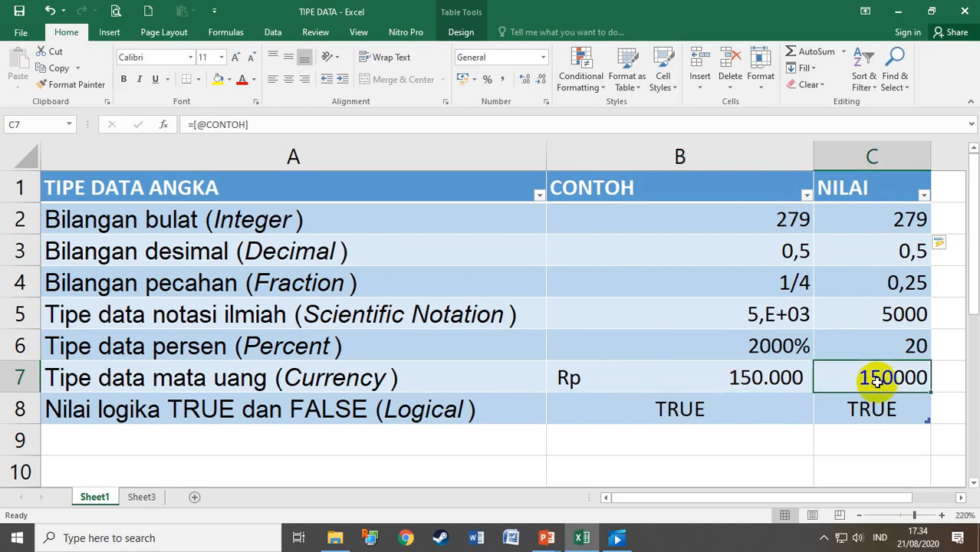
# - AutoFit column B to its contents and change the logical example in B8 to FALSE
pyautogui.doubleClick(814, 157)
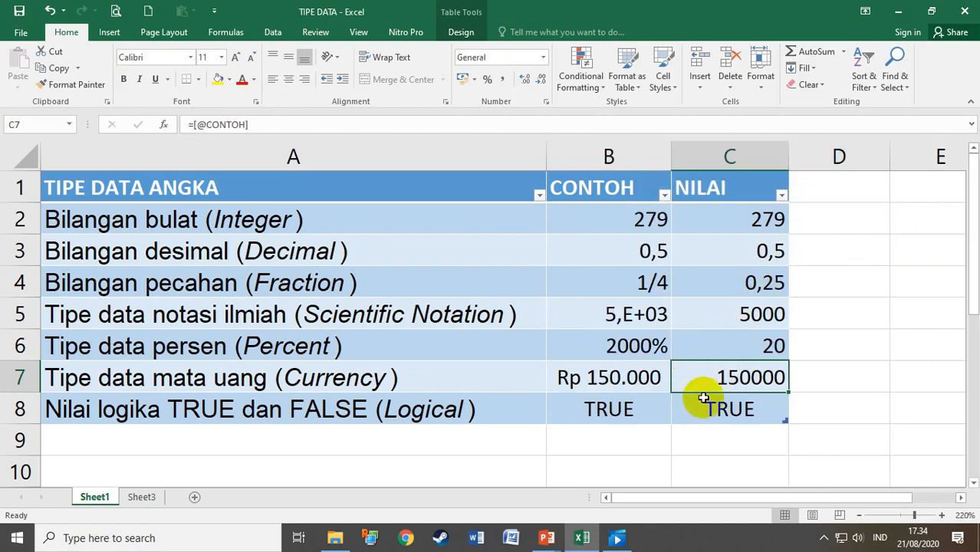
pyautogui.click(658, 409)
pyautogui.write('fa')
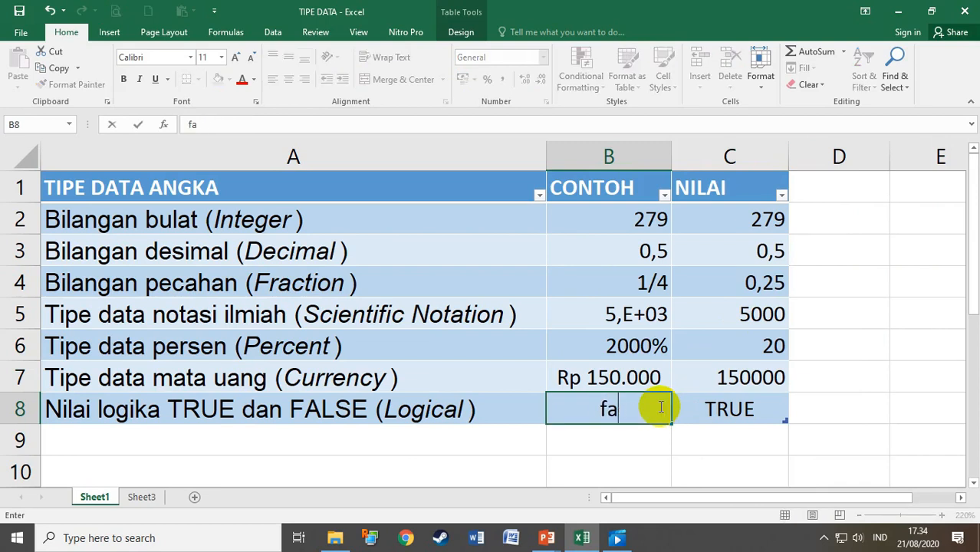
pyautogui.write('lse')
pyautogui.press('Return')
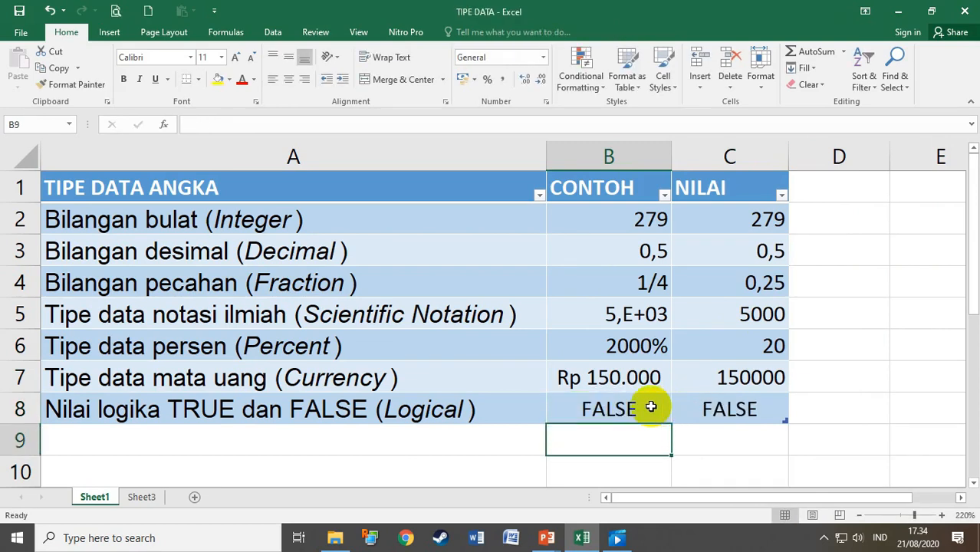
# - Switch to the running PowerPoint slide show and advance to the TIPE DATA TANGGAL & WAKTU slide
pyautogui.moveTo(556, 539)
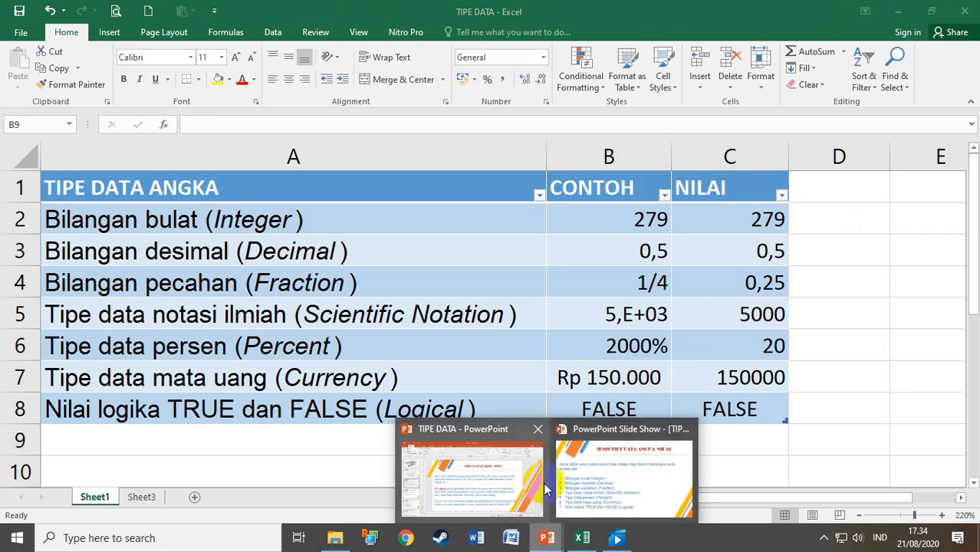
pyautogui.click(614, 468)
pyautogui.click(563, 270)
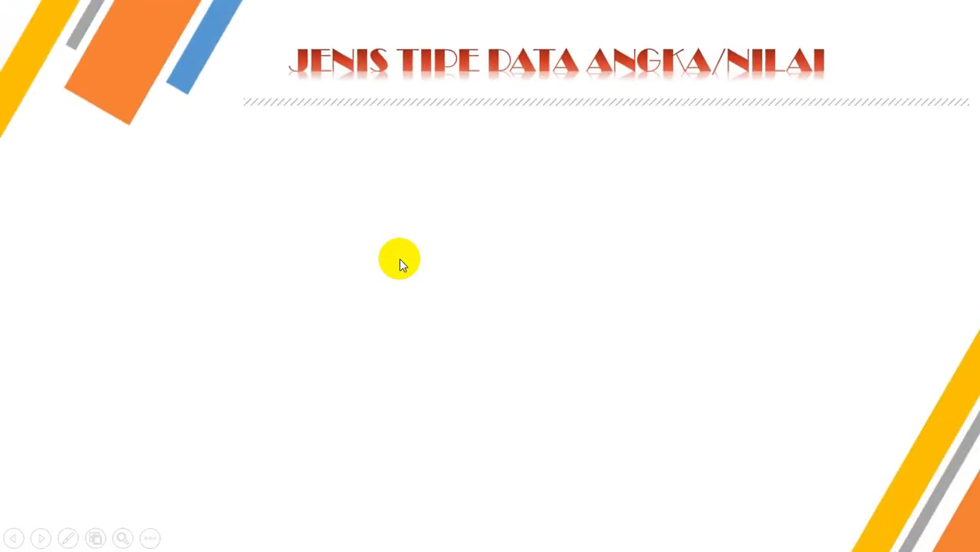
pyautogui.click(562, 296)
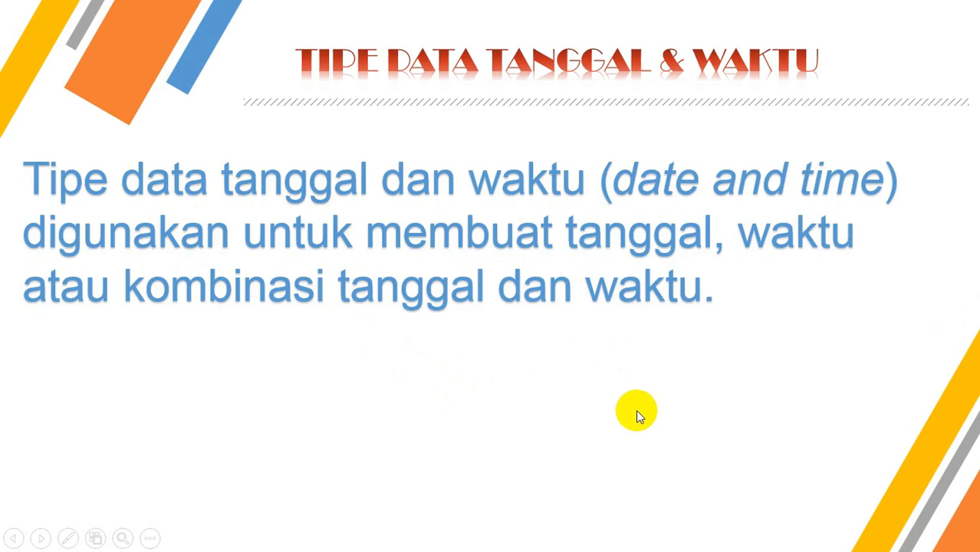
# - Switch back to the Excel workbook and enter the date 21/8/2020 in cell A11, below the table
pyautogui.press('super')
pyautogui.click(579, 538)
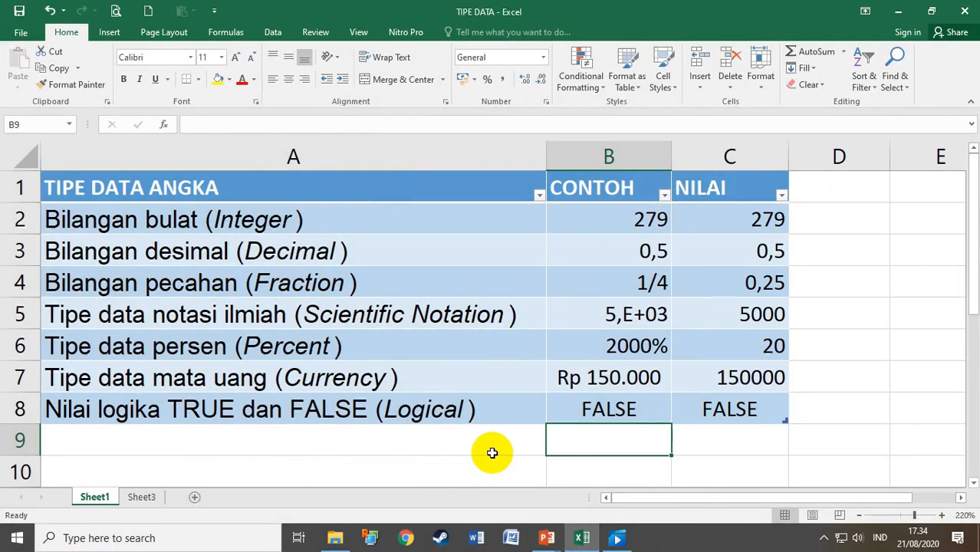
pyautogui.scroll(-3, 429, 448)
pyautogui.scroll(2, 422, 418)
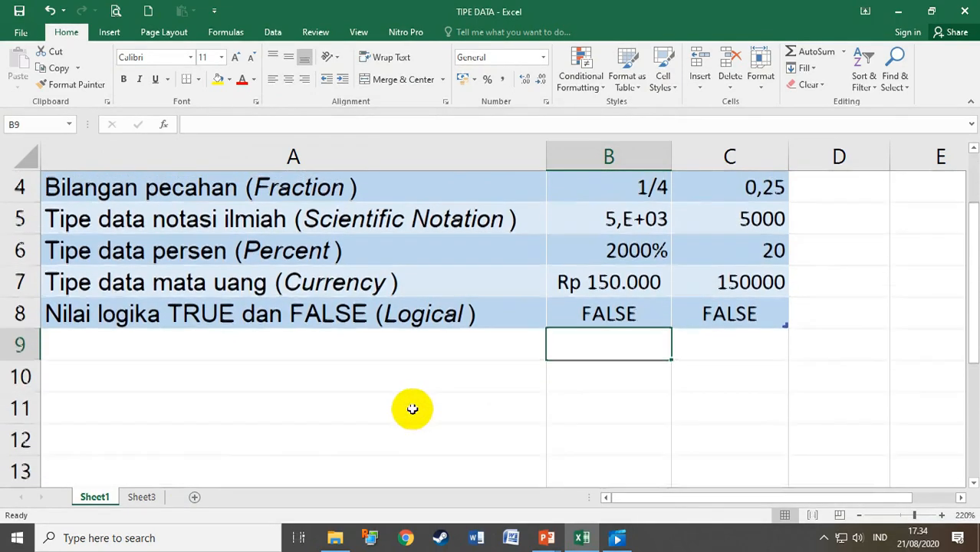
pyautogui.click(326, 409)
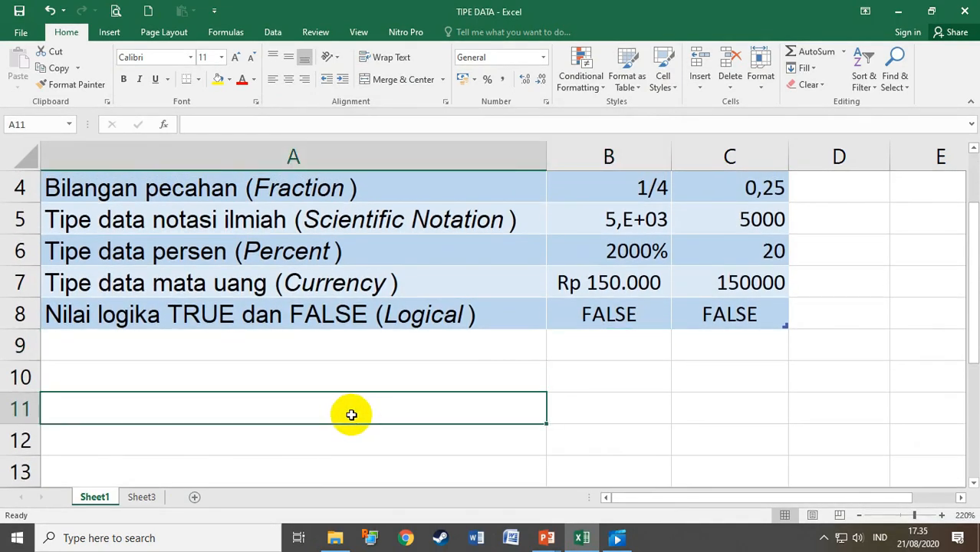
pyautogui.write('21/8/2020')
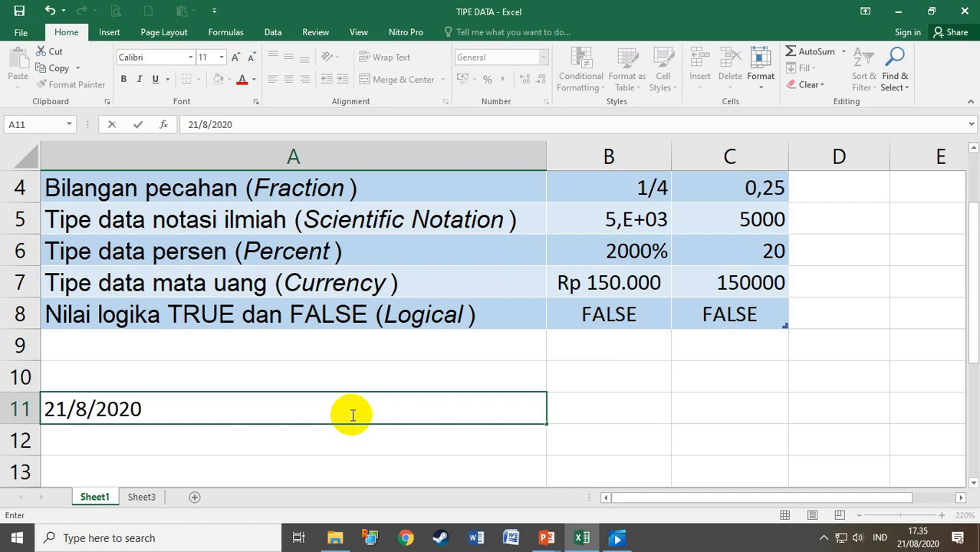
pyautogui.press('Return')
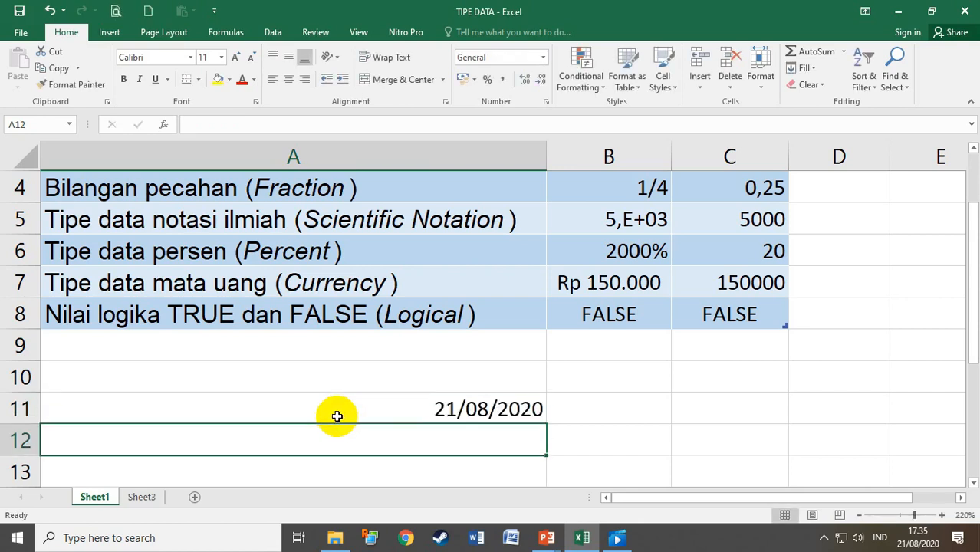
# - Apply the Long Date number format to the date in A11
pyautogui.click(332, 415)
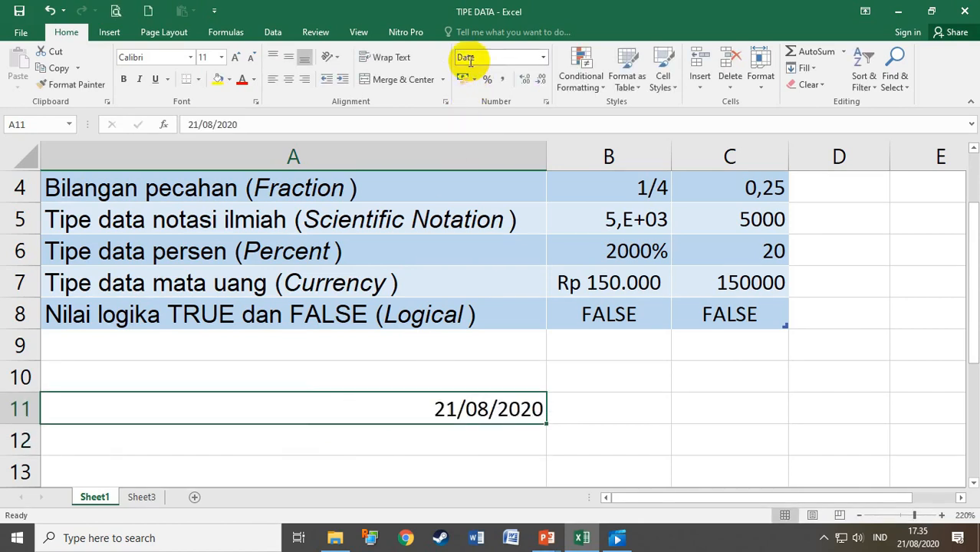
pyautogui.click(544, 58)
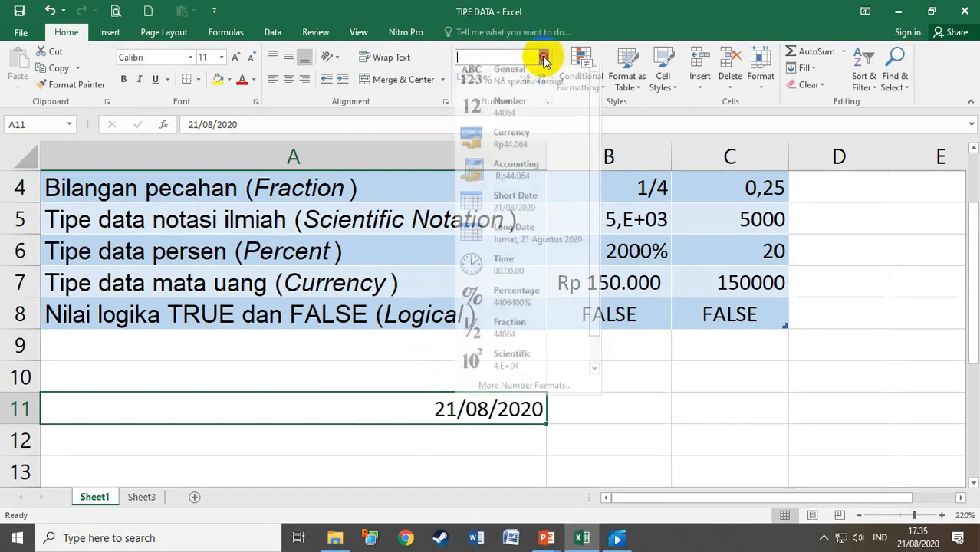
pyautogui.click(515, 249)
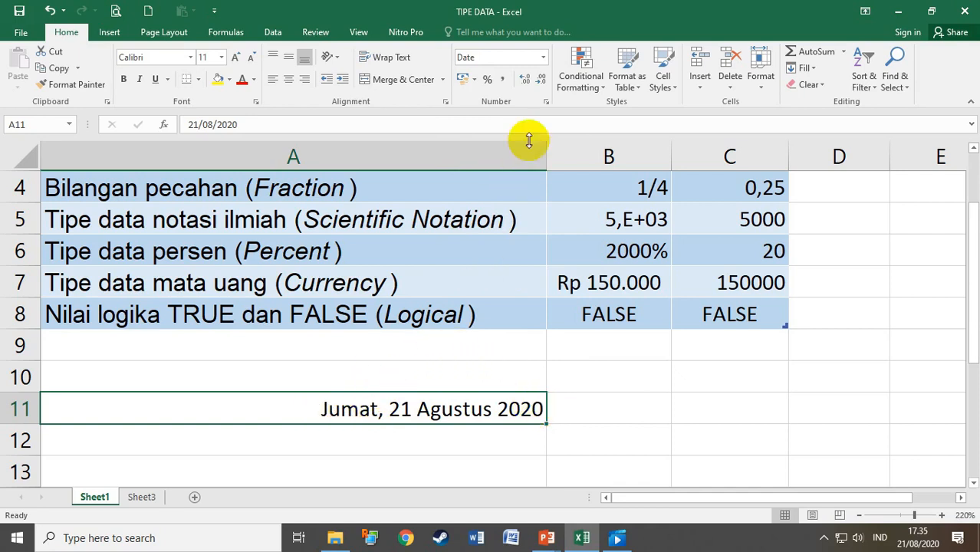
# - Change the date format of A11 to the 14 Maret 2012 type with the Indonesian locale
pyautogui.click(544, 57)
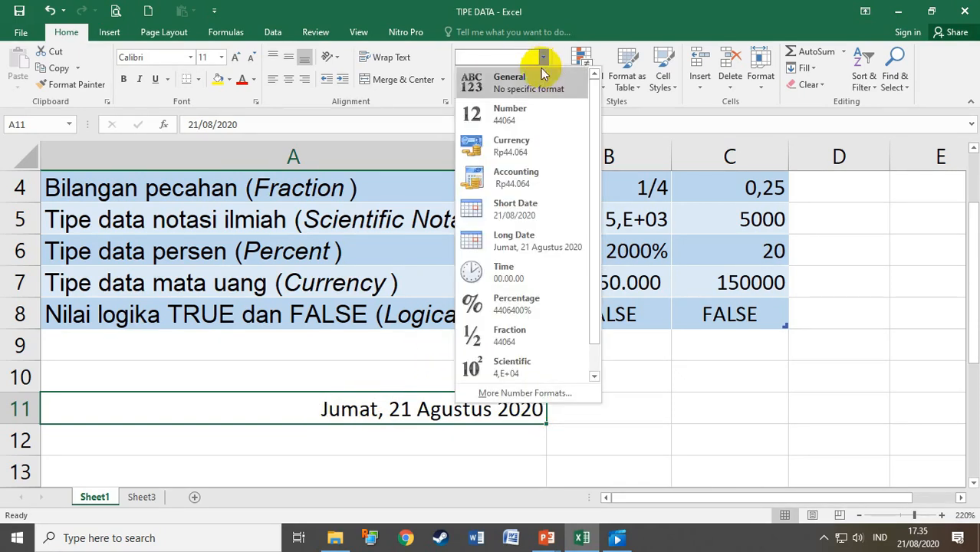
pyautogui.click(492, 394)
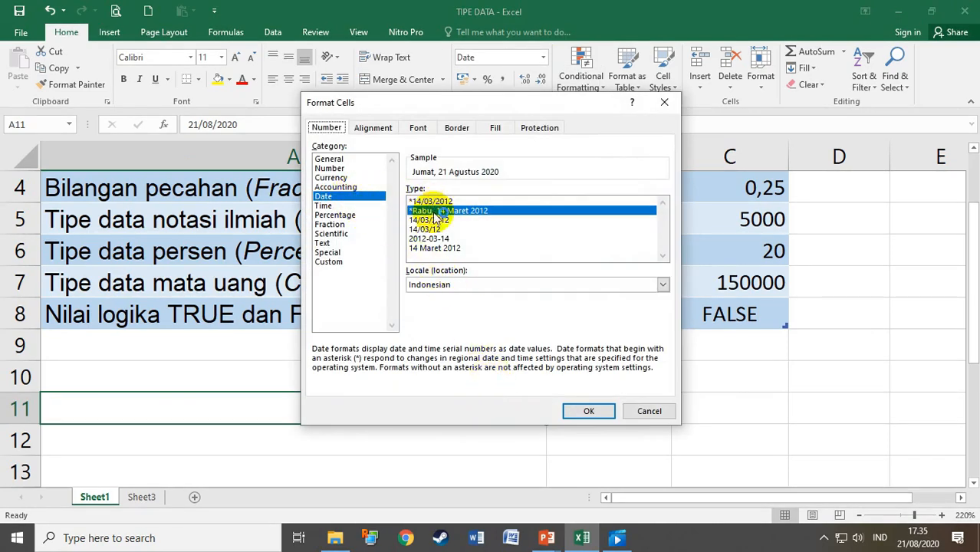
pyautogui.click(437, 249)
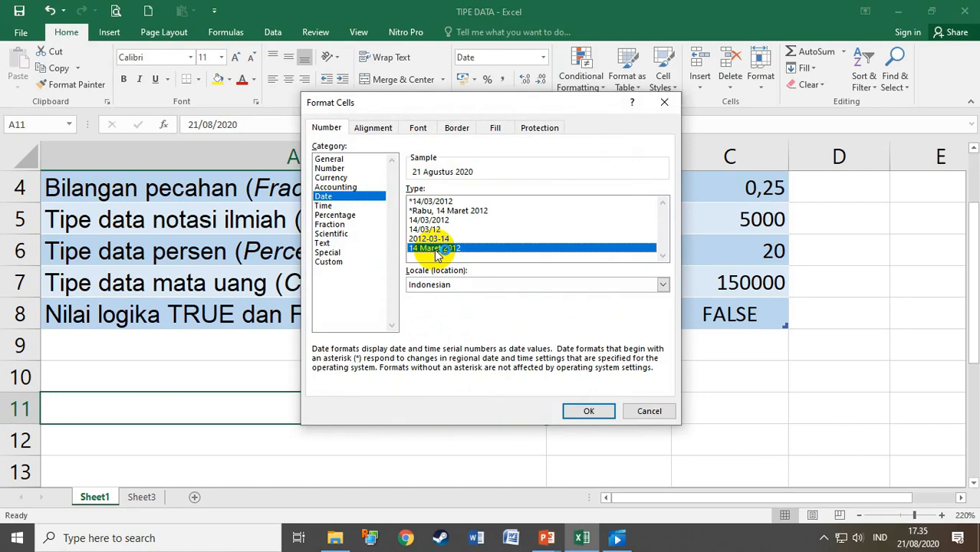
pyautogui.click(579, 411)
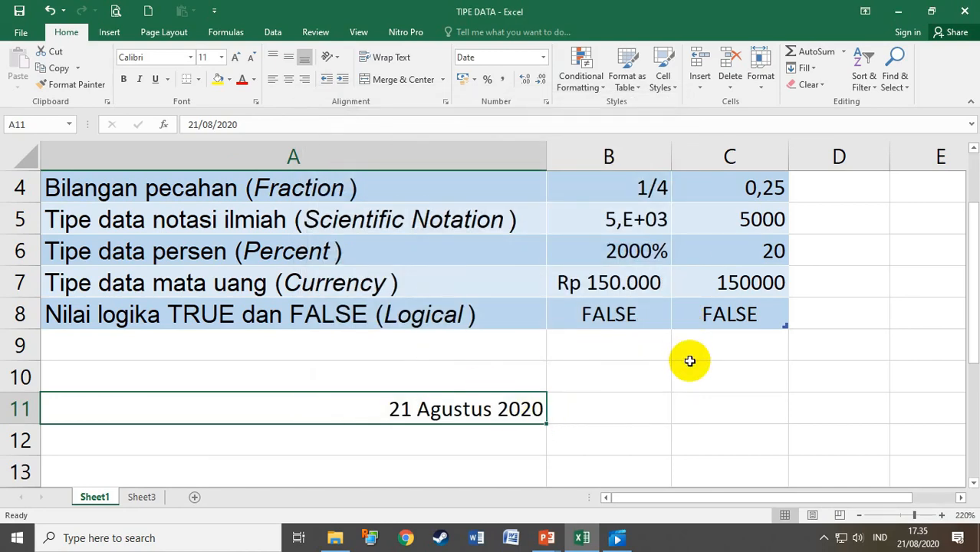
pyautogui.click(543, 57)
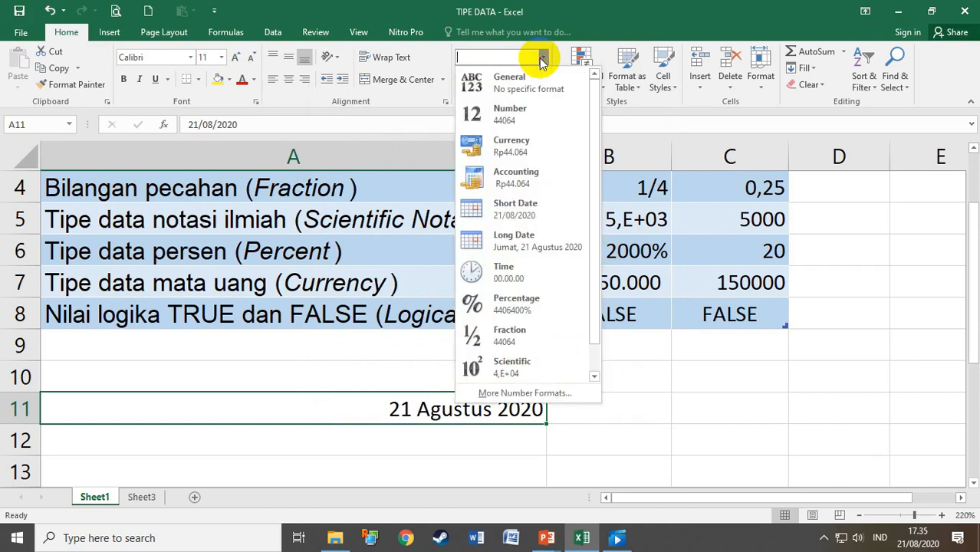
pyautogui.click(541, 57)
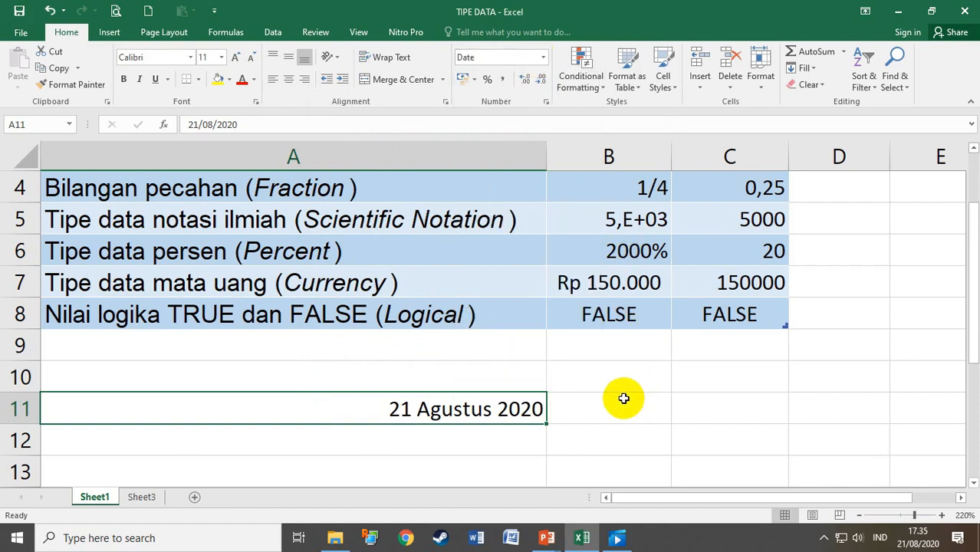
# - Enter the time 14.30 in cell A12 and apply the Time number format to it
pyautogui.click(486, 449)
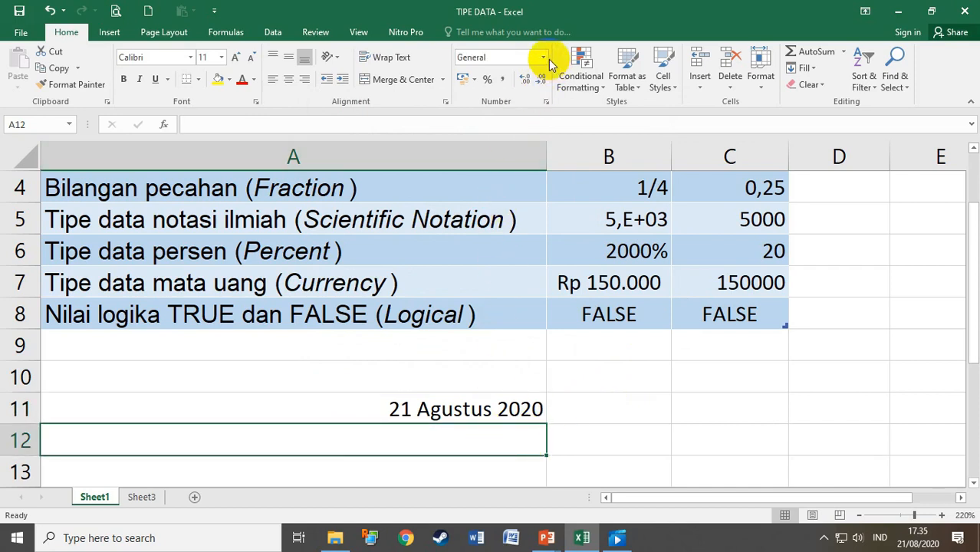
pyautogui.write('14.30')
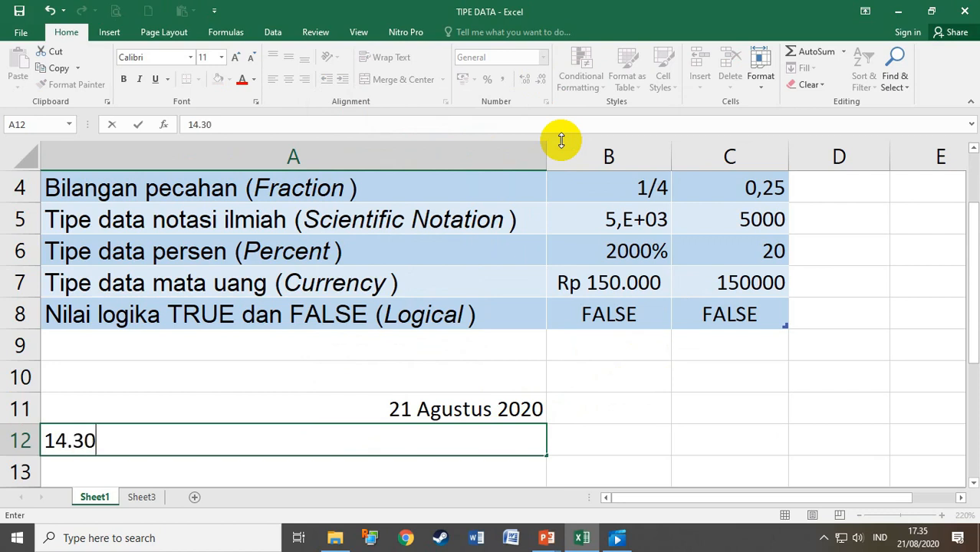
pyautogui.press('Return')
pyautogui.click(438, 439)
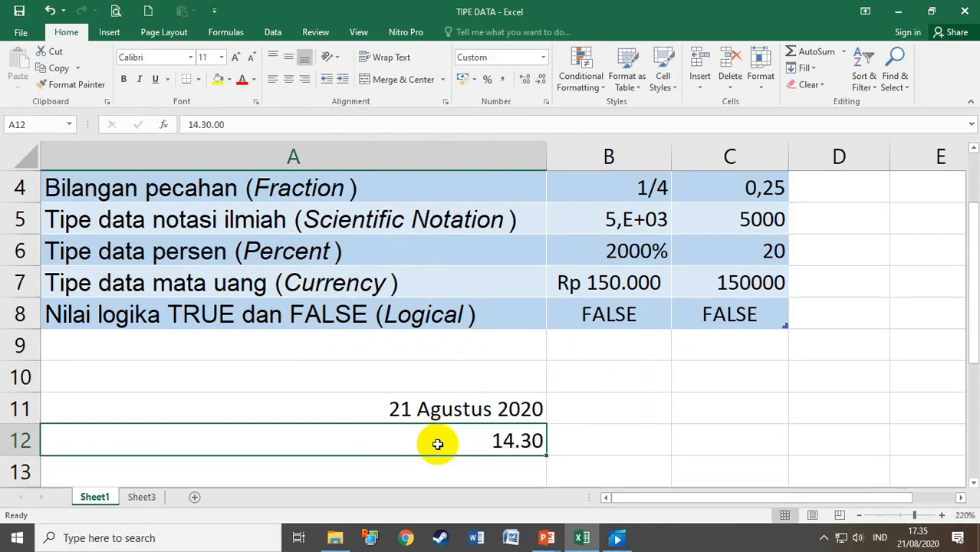
pyautogui.click(543, 57)
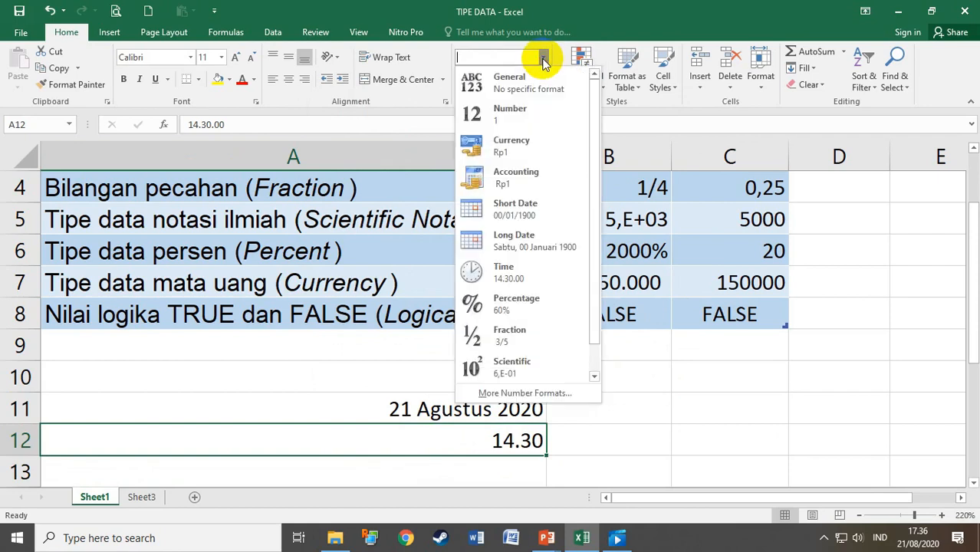
pyautogui.click(524, 269)
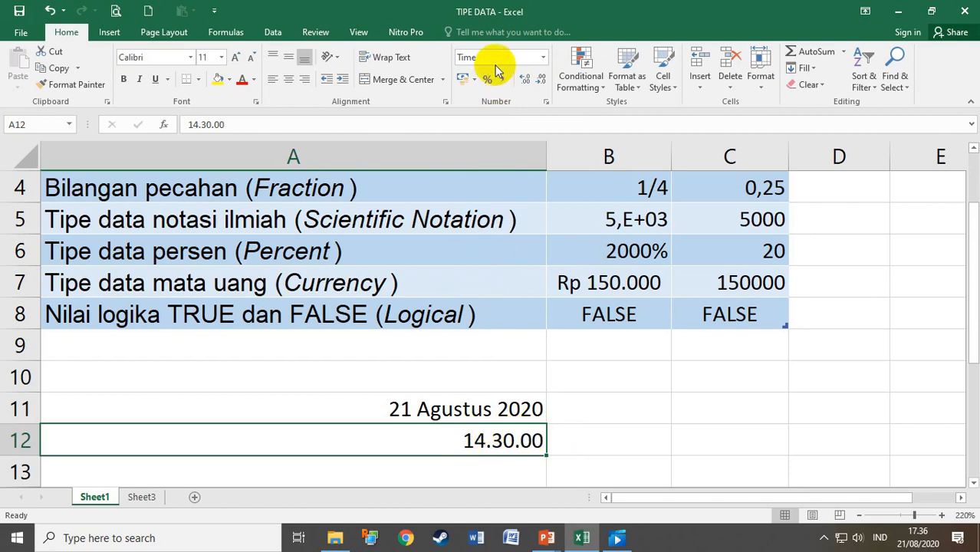
# - Enter a second date, 25/08/2020, in cell B11 beside the first date
pyautogui.click(547, 538)
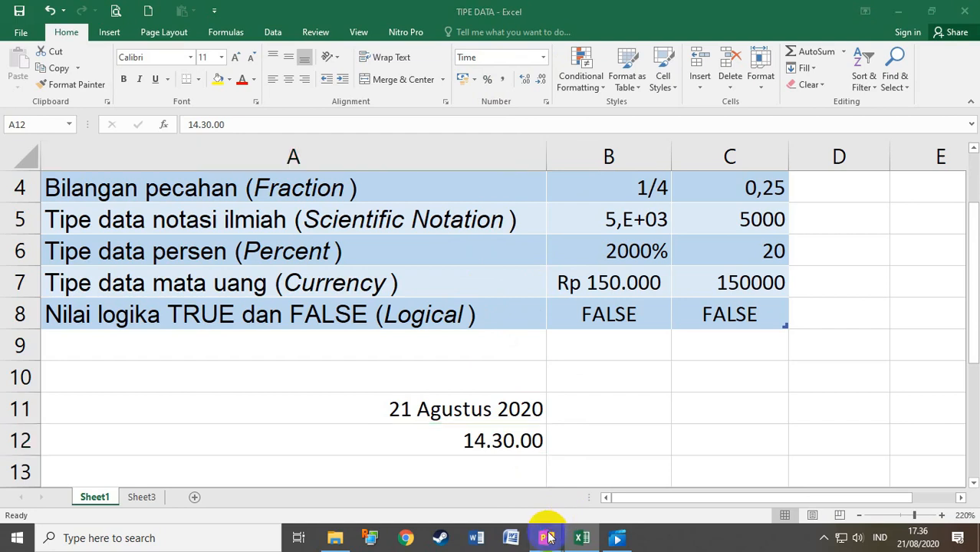
pyautogui.click(533, 409)
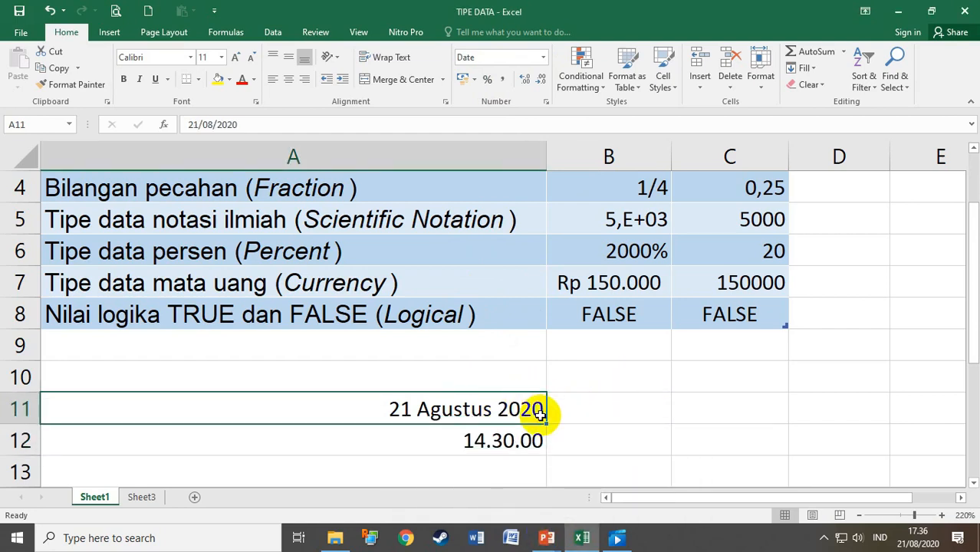
pyautogui.click(592, 412)
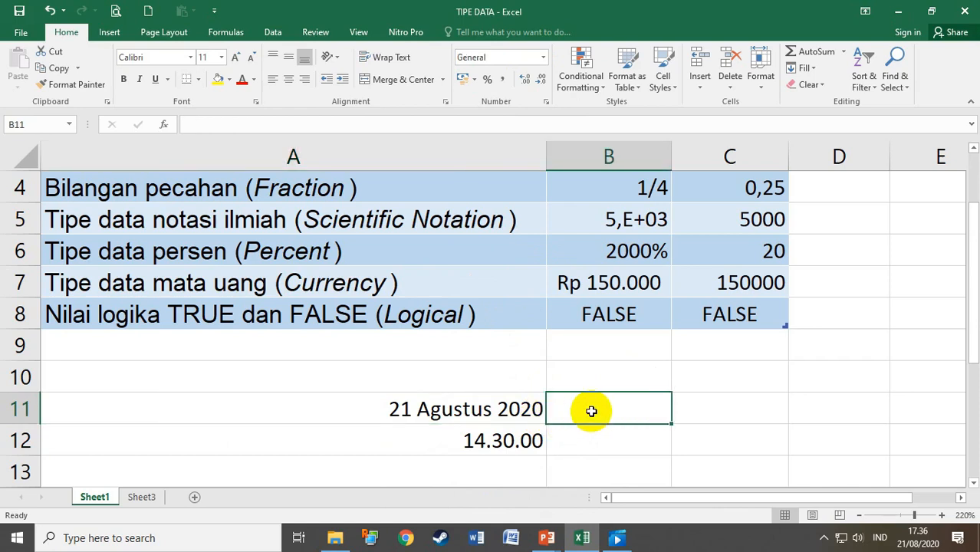
pyautogui.write('25/8')
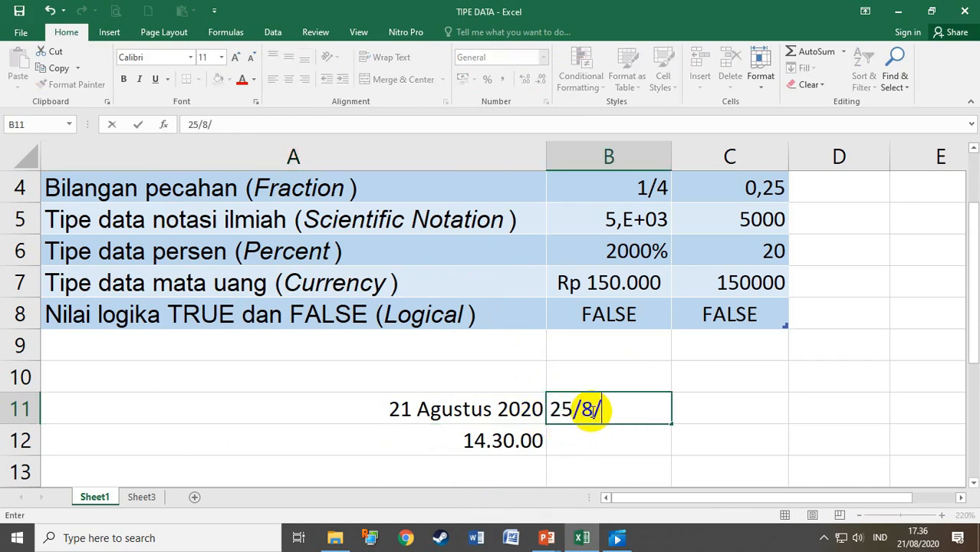
pyautogui.write('/08/20')
pyautogui.press('Return')
# - Apply the Long Date number format to the date in B11
pyautogui.click(591, 410)
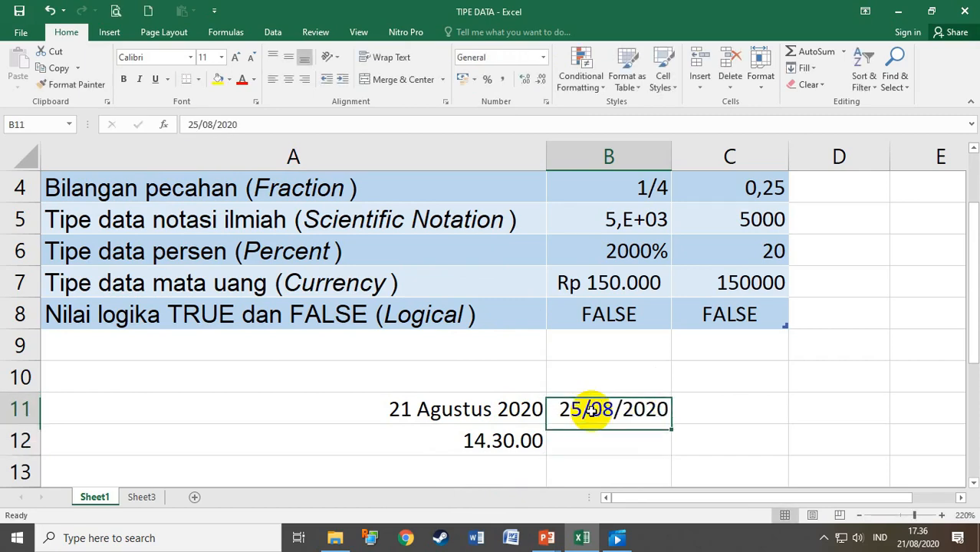
pyautogui.click(547, 61)
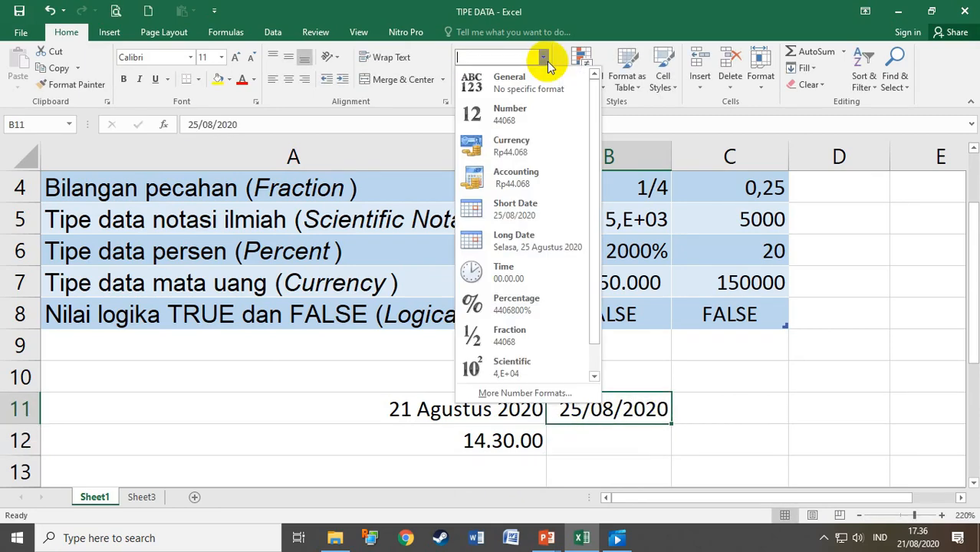
pyautogui.click(515, 235)
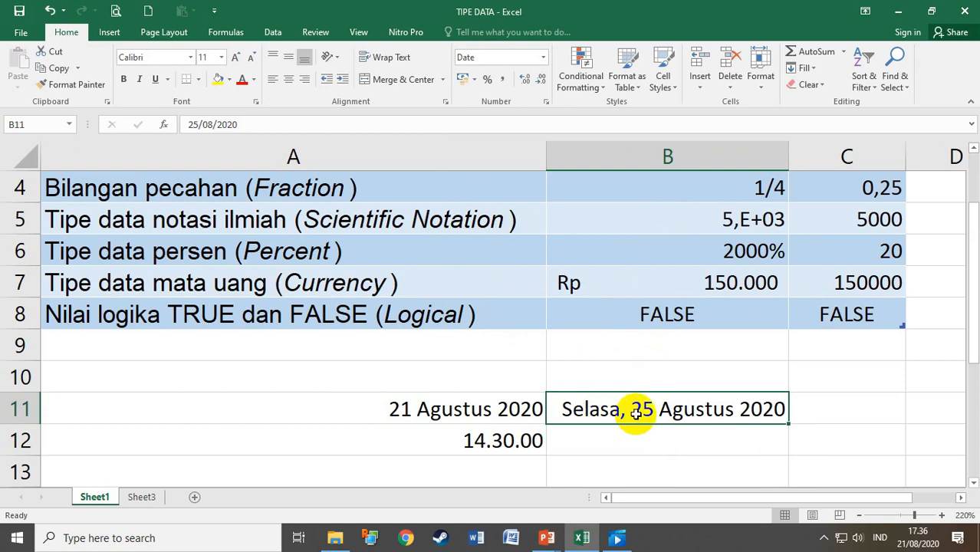
# - Change the date format of B11 to the 14 Maret 2012 type, matching the date in A11
pyautogui.click(543, 62)
pyautogui.click(543, 62)
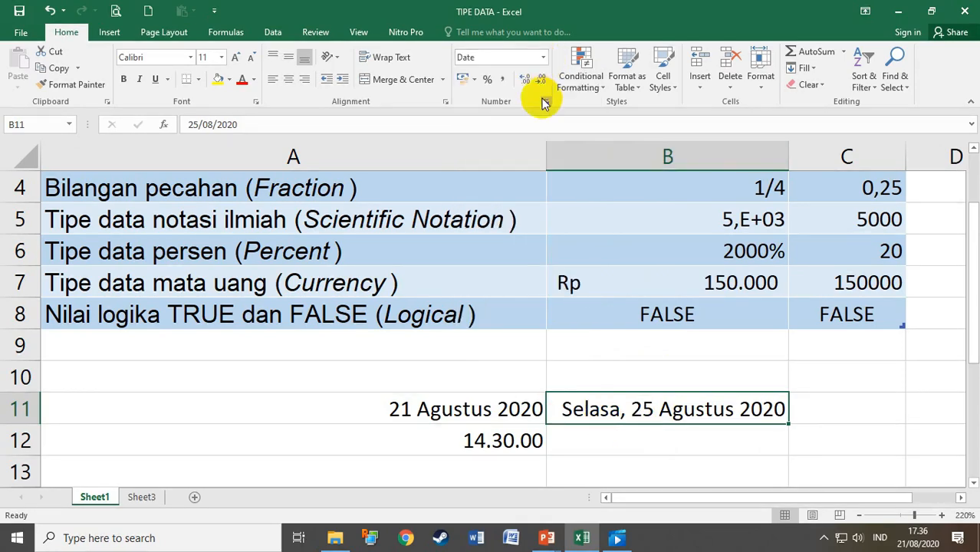
pyautogui.click(545, 104)
pyautogui.click(665, 105)
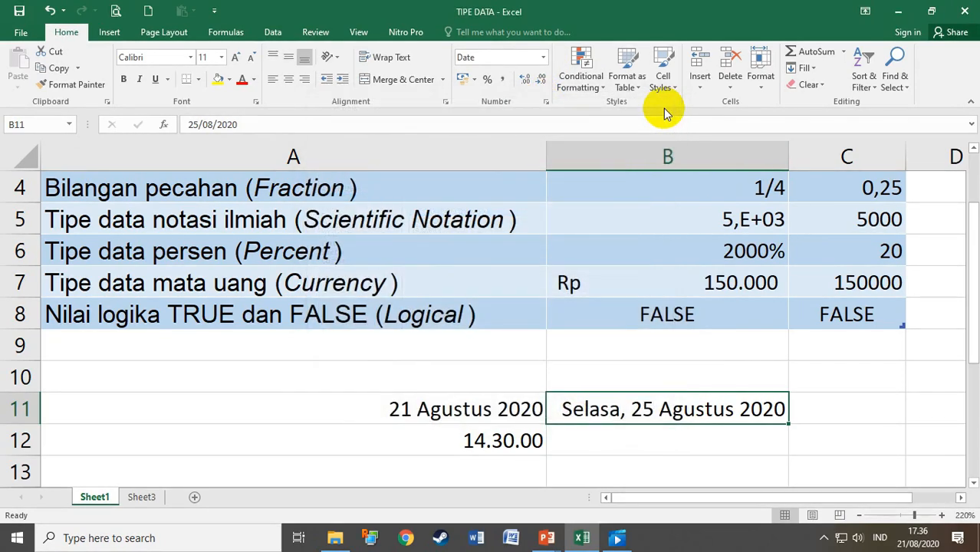
pyautogui.hotkey('ctrl', '1')
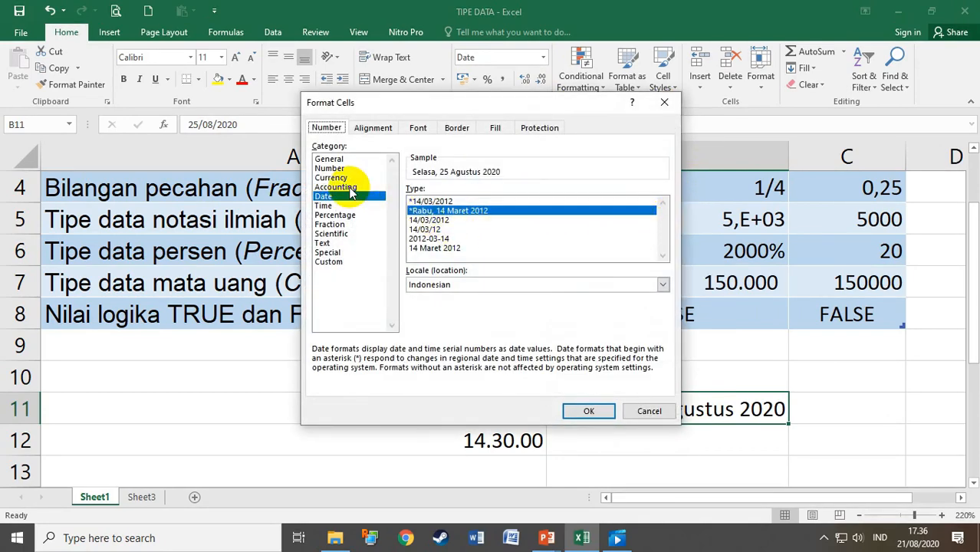
pyautogui.click(431, 248)
pyautogui.click(586, 411)
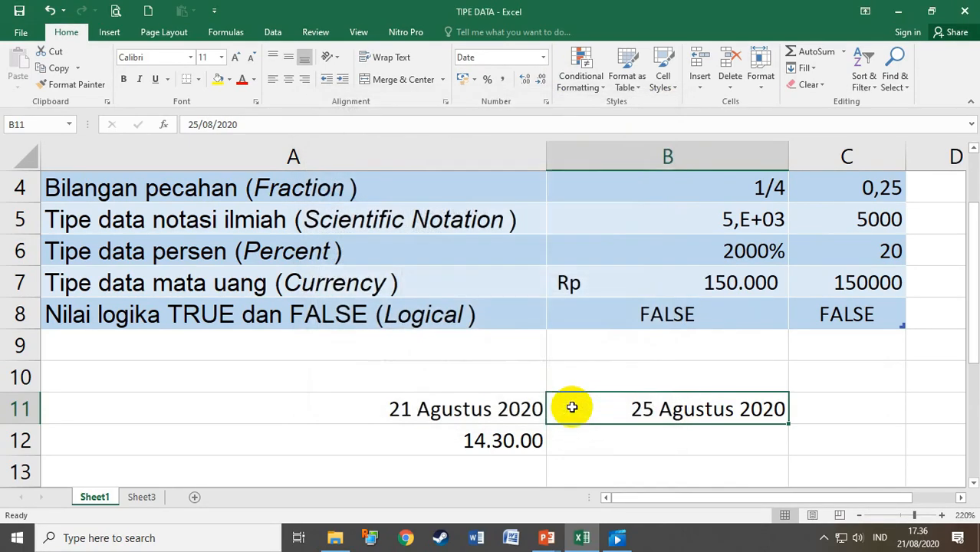
# - Calculate the days between the two dates in cell C11 with the formula =B11-A11
pyautogui.click(815, 408)
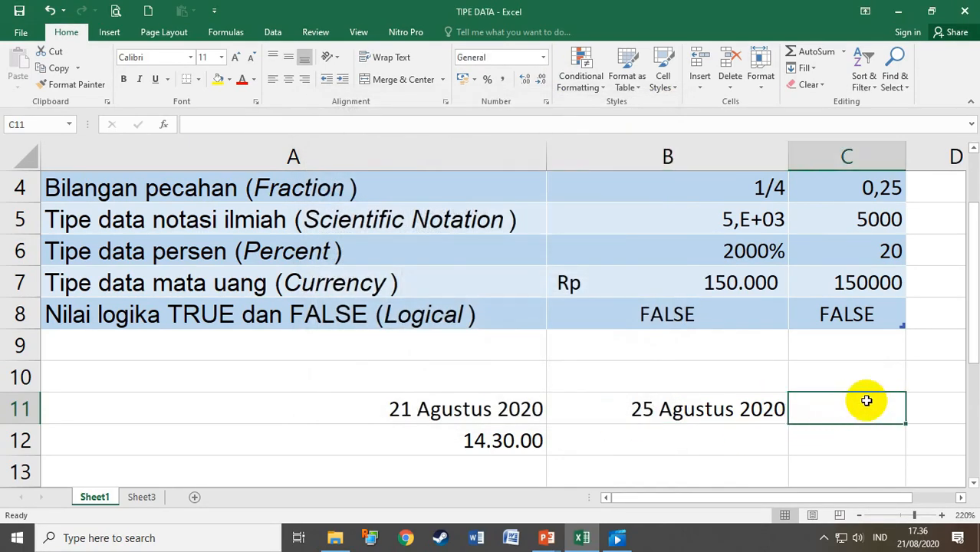
pyautogui.write('=')
pyautogui.click(702, 408)
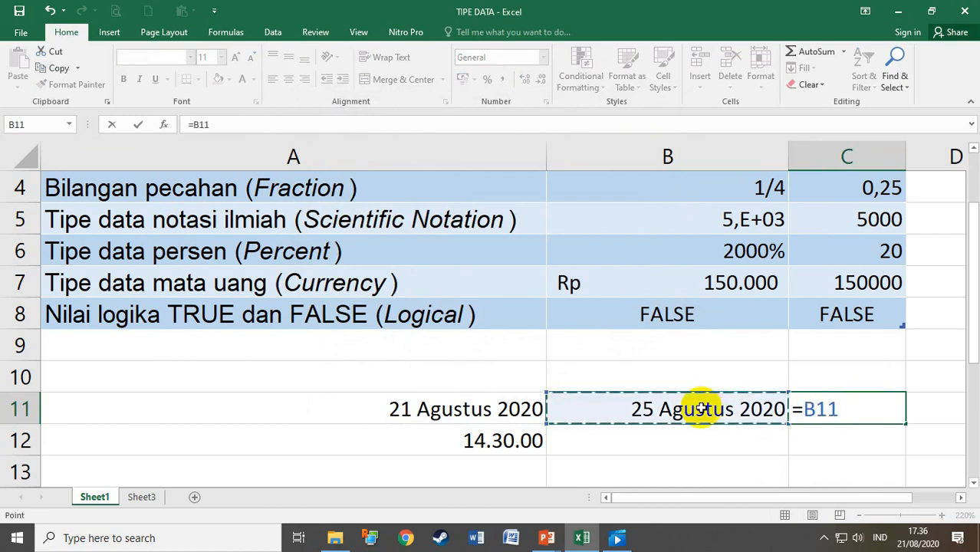
pyautogui.write('-')
pyautogui.click(477, 407)
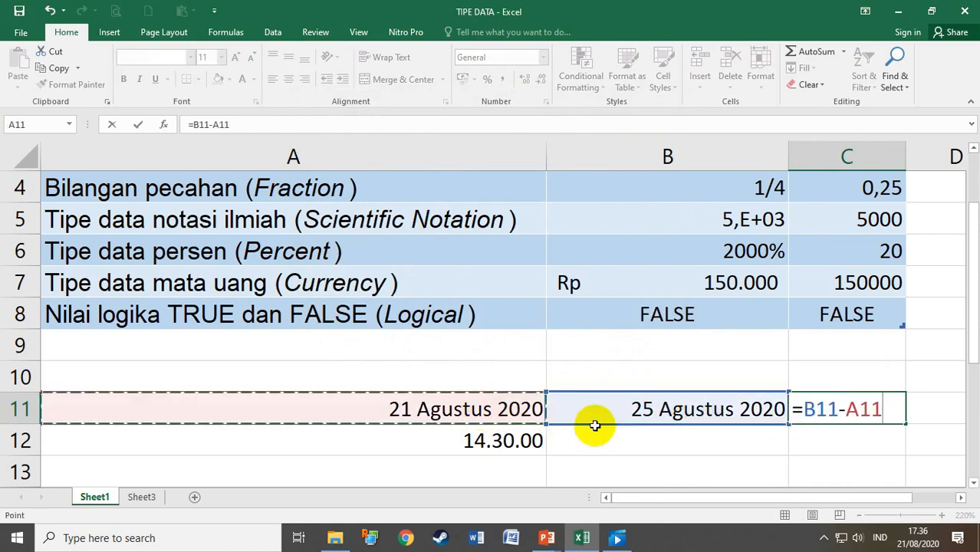
pyautogui.press('Return')
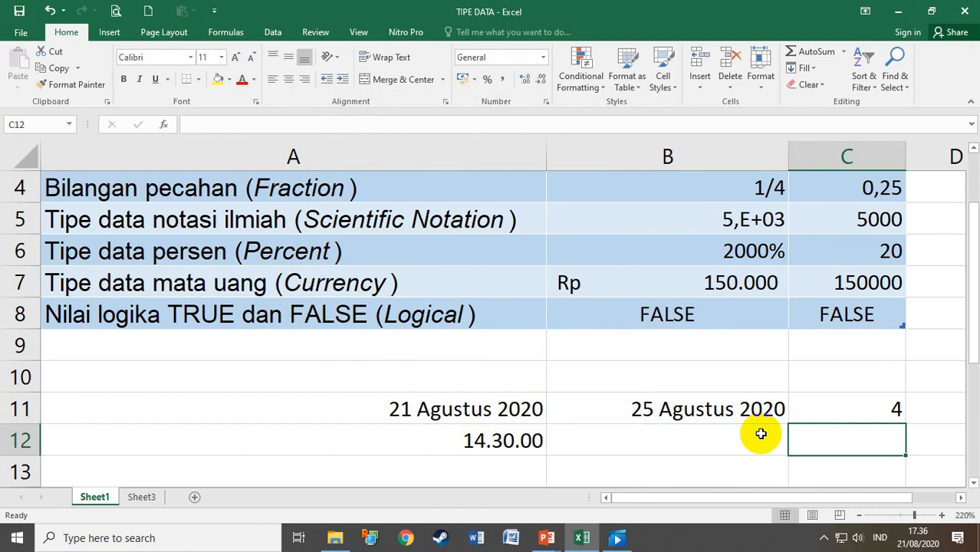
pyautogui.click(837, 407)
# - Switch to the running PowerPoint slide show, advance to the TIPE DATA FORMULA slide and reveal its text
pyautogui.click(546, 537)
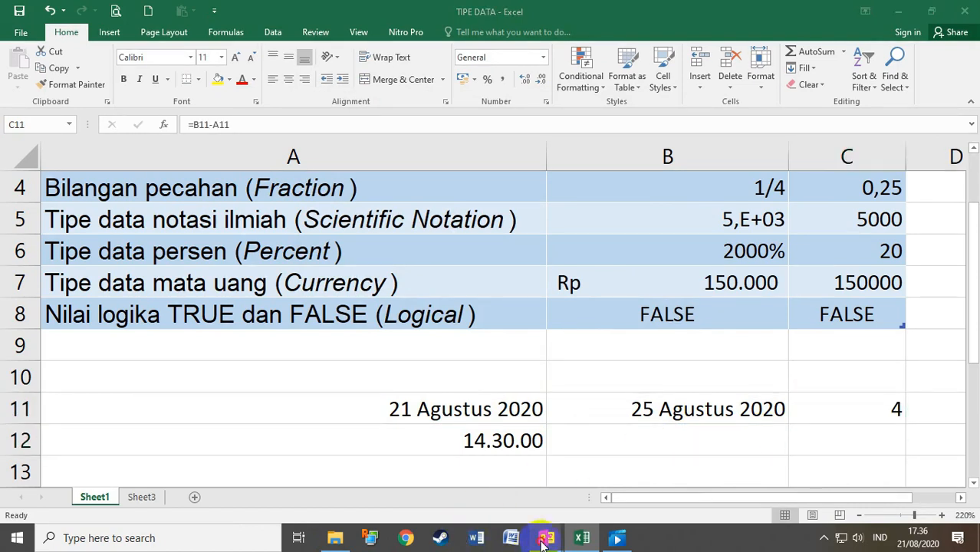
pyautogui.click(610, 471)
pyautogui.click(597, 353)
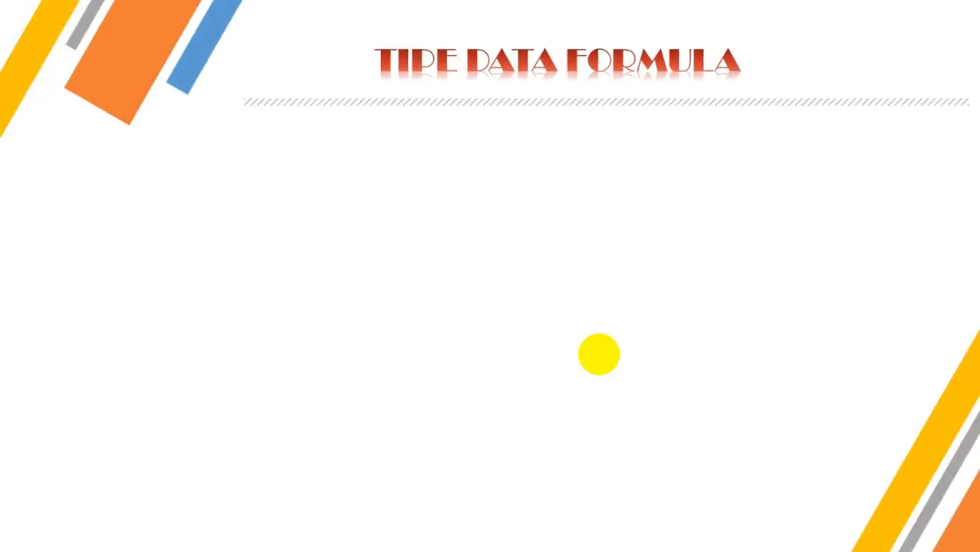
pyautogui.click(600, 355)
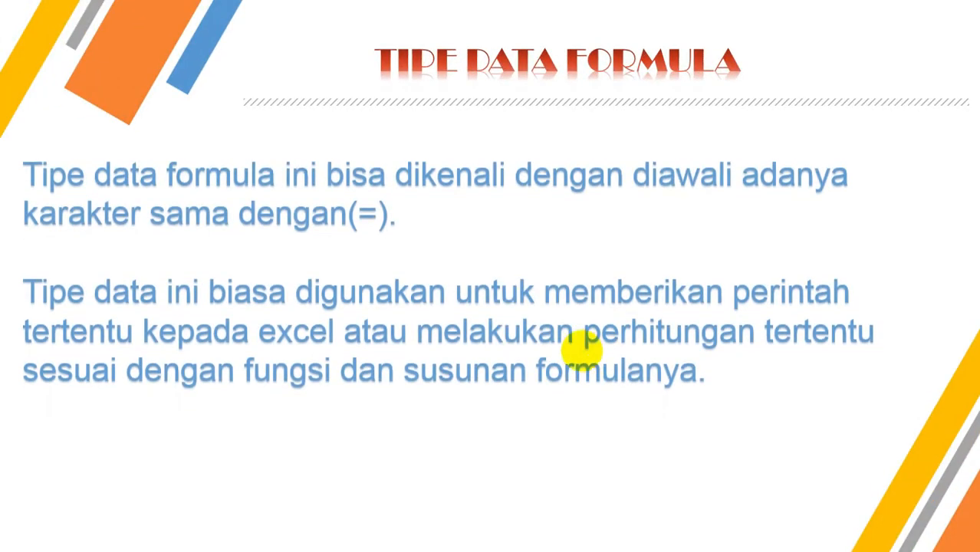